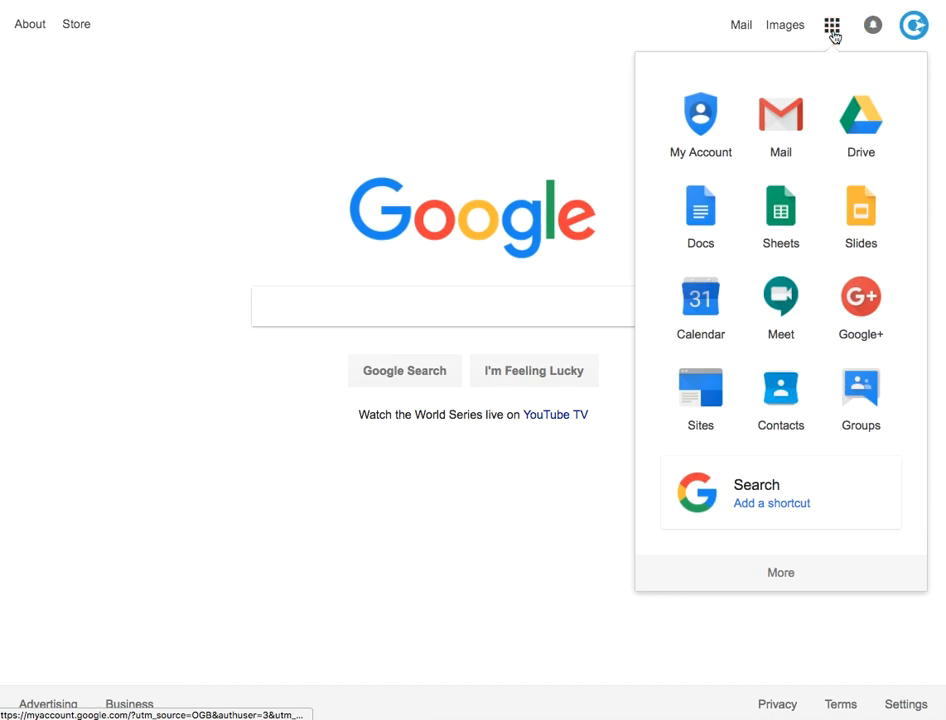
- Open Mail from the Google apps and go to its settings
click(784, 124)
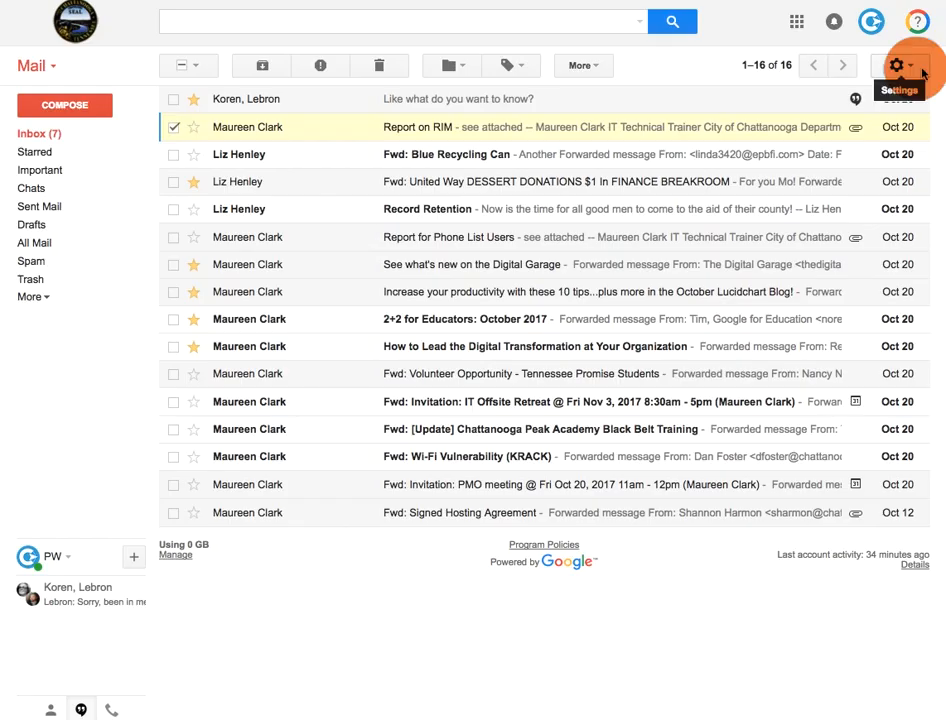
click(922, 72)
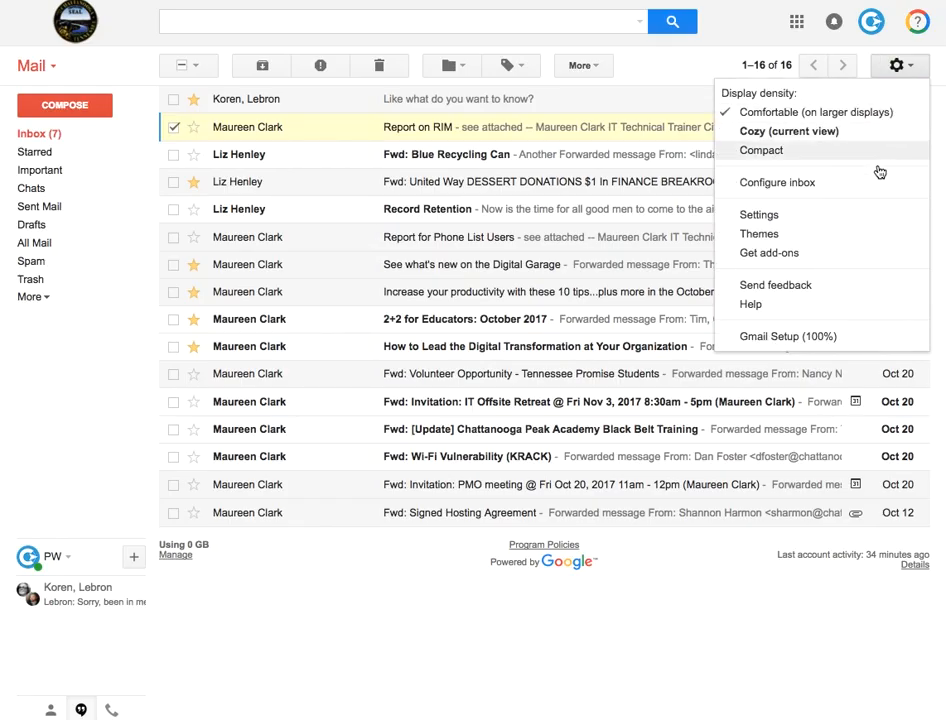
click(867, 221)
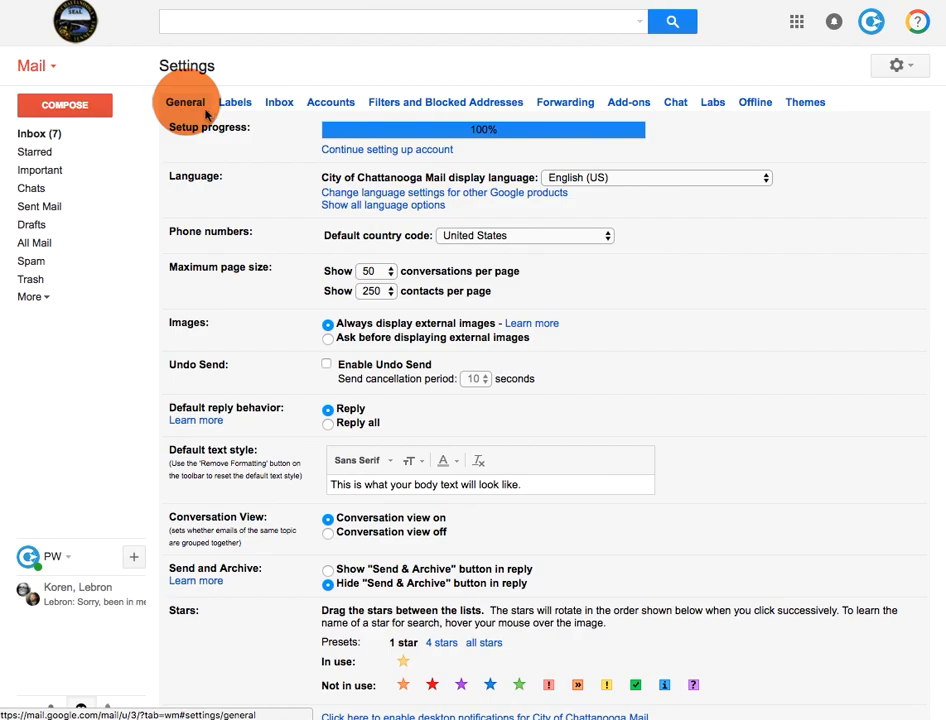
- In the general settings, set Send and Archive to show the "Send & Archive" button in reply
scroll(714, 362, down, 2)
scroll(714, 362, down, 6)
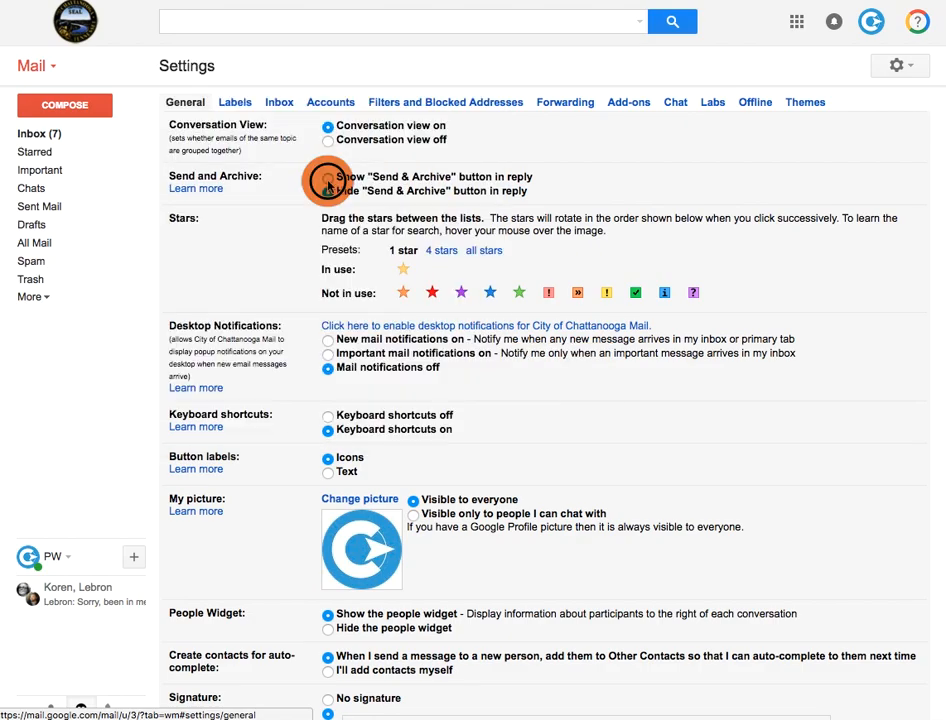
click(328, 179)
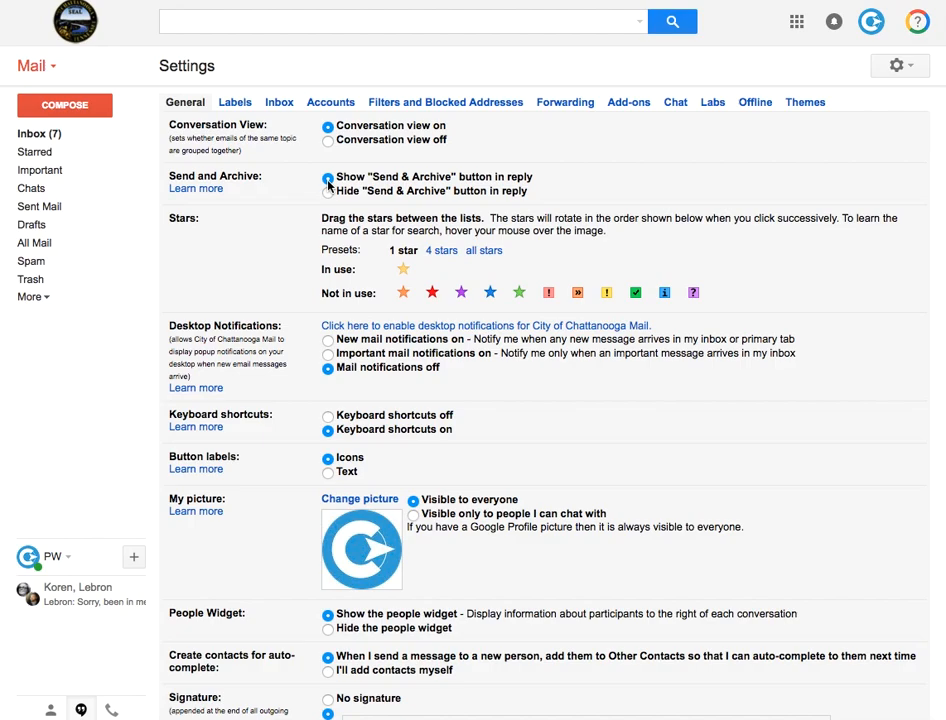
- Try the 4 stars and all stars presets and return the Stars setting to 1 star
click(440, 252)
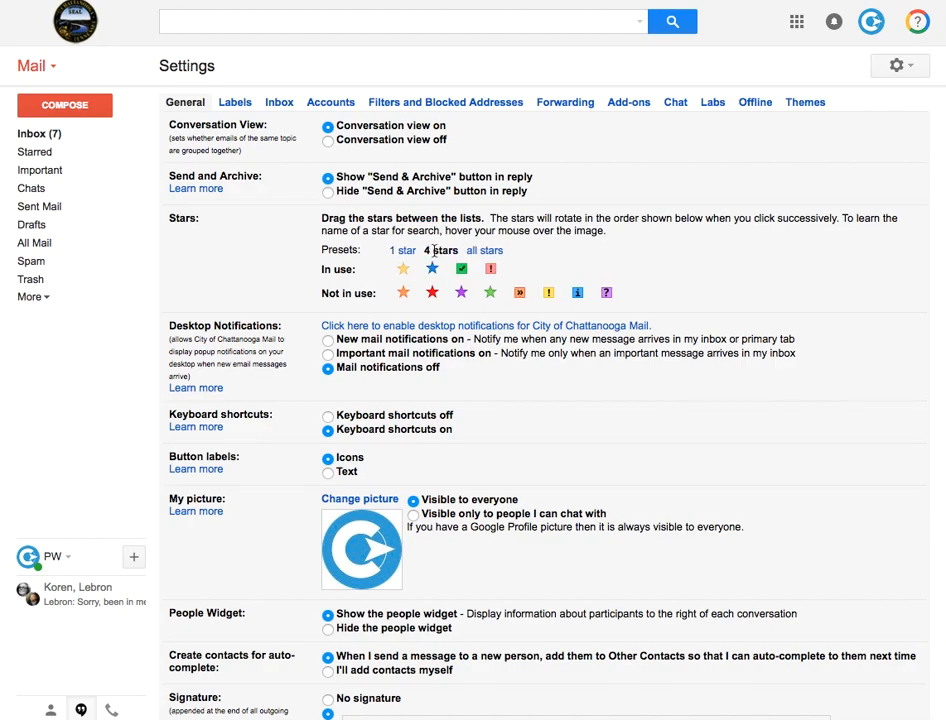
click(486, 253)
click(412, 254)
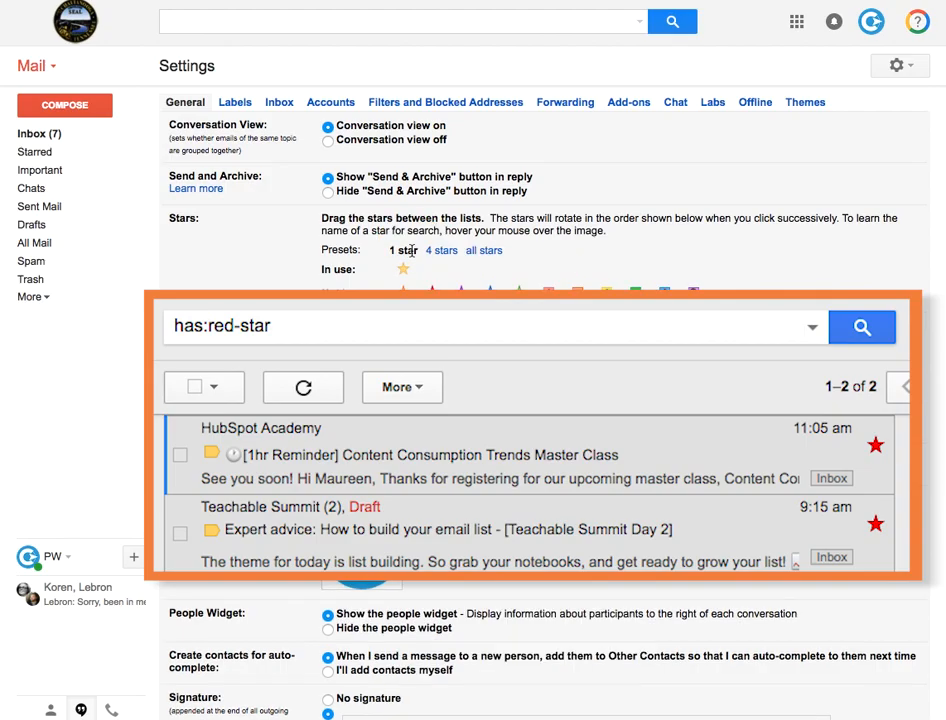
- Review the remaining general settings down to the vacation responder and save the changes
scroll(412, 260, down, 1)
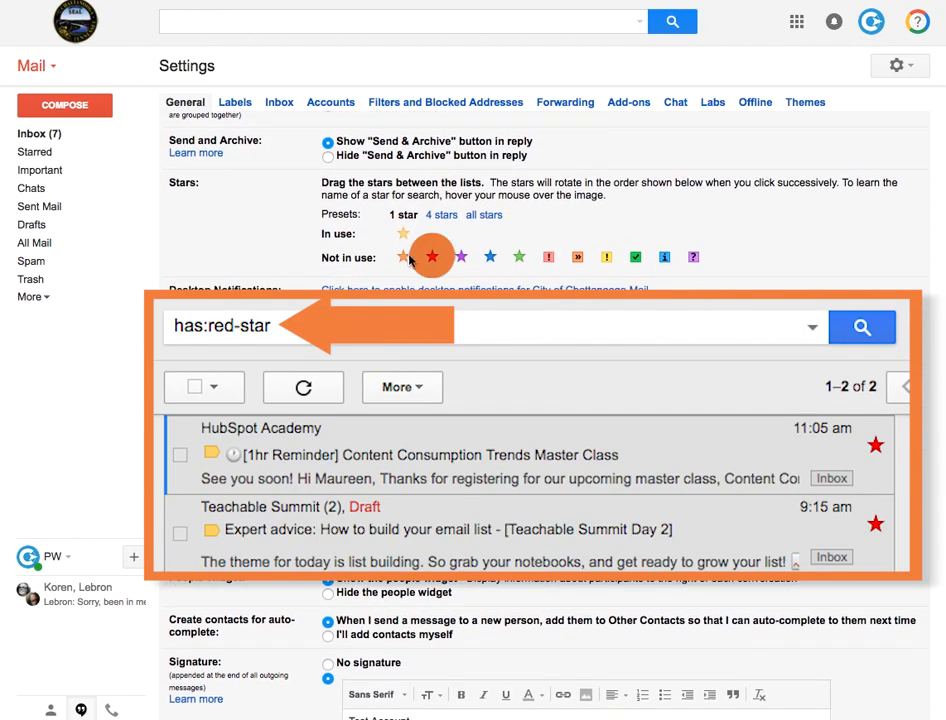
scroll(409, 260, down, 5)
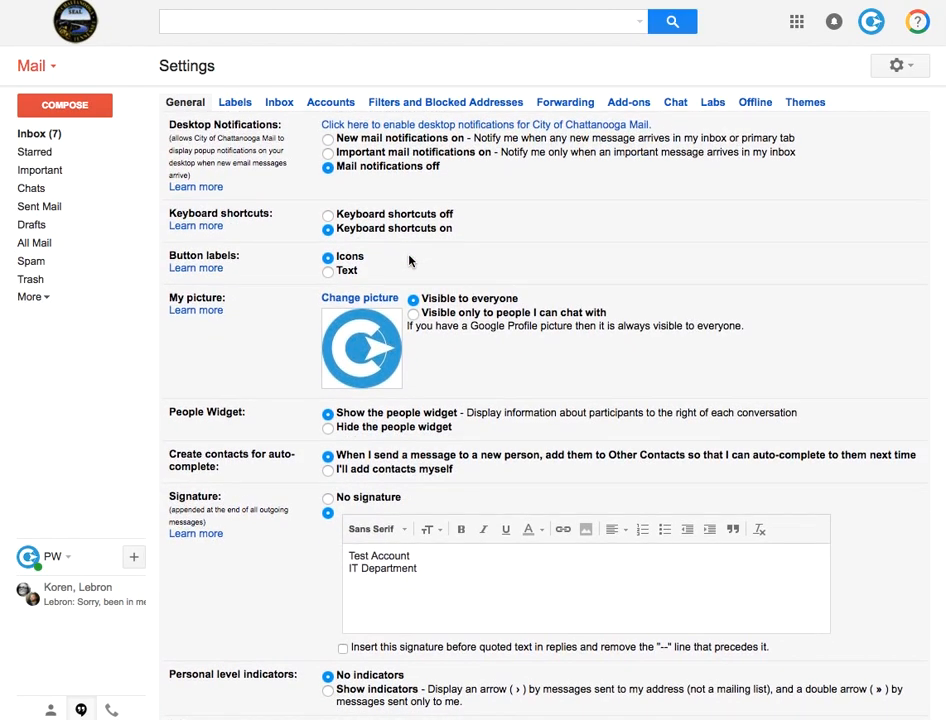
scroll(409, 260, down, 3)
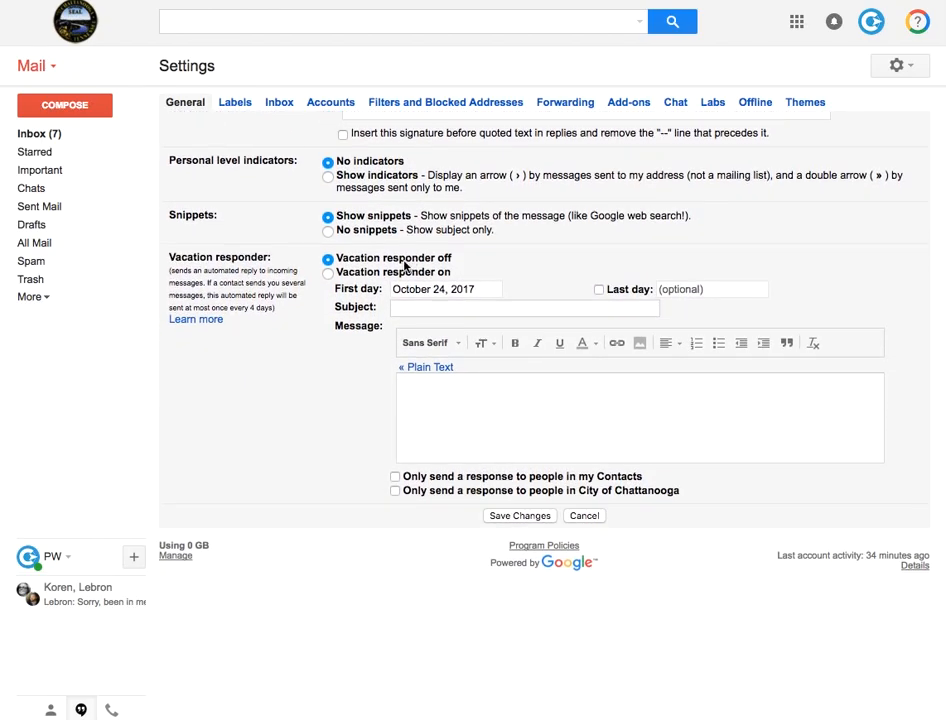
click(518, 517)
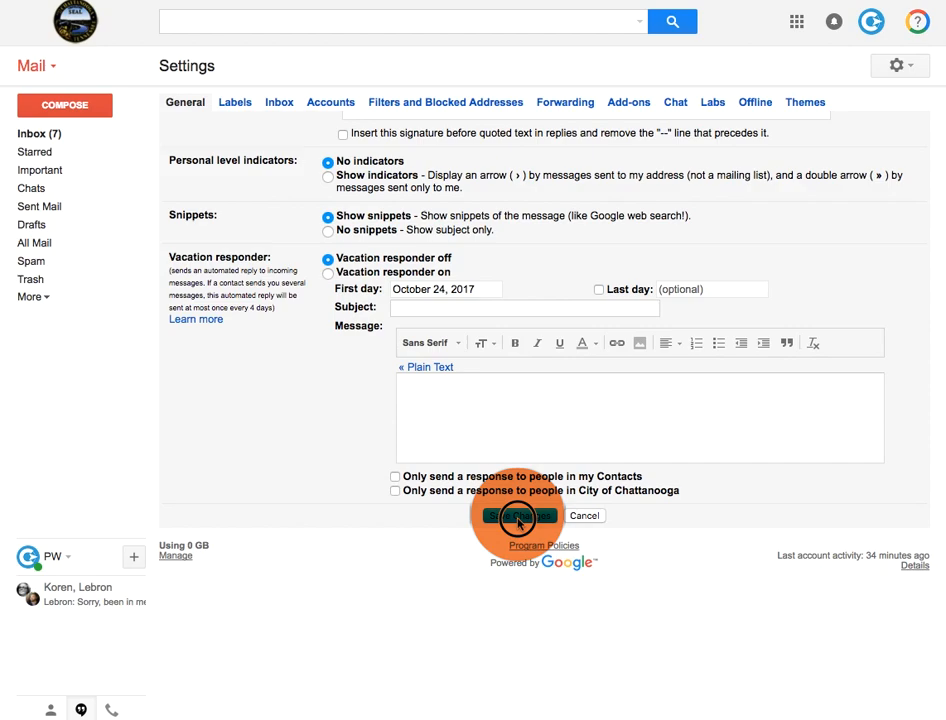
- In the Inbox settings, set the importance markers to Show markers and save the changes
click(279, 101)
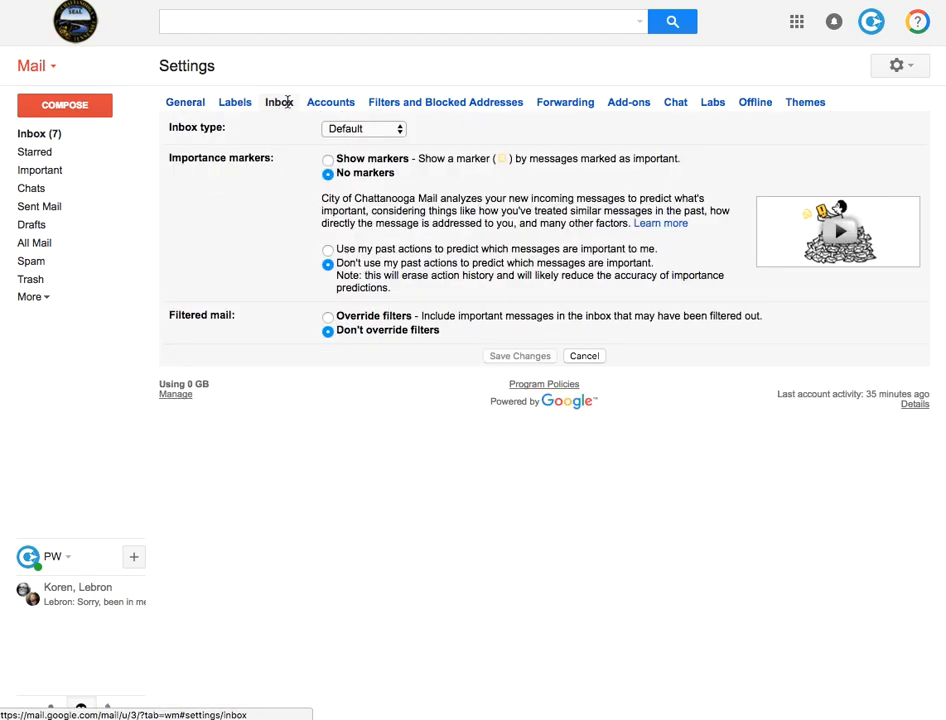
click(399, 130)
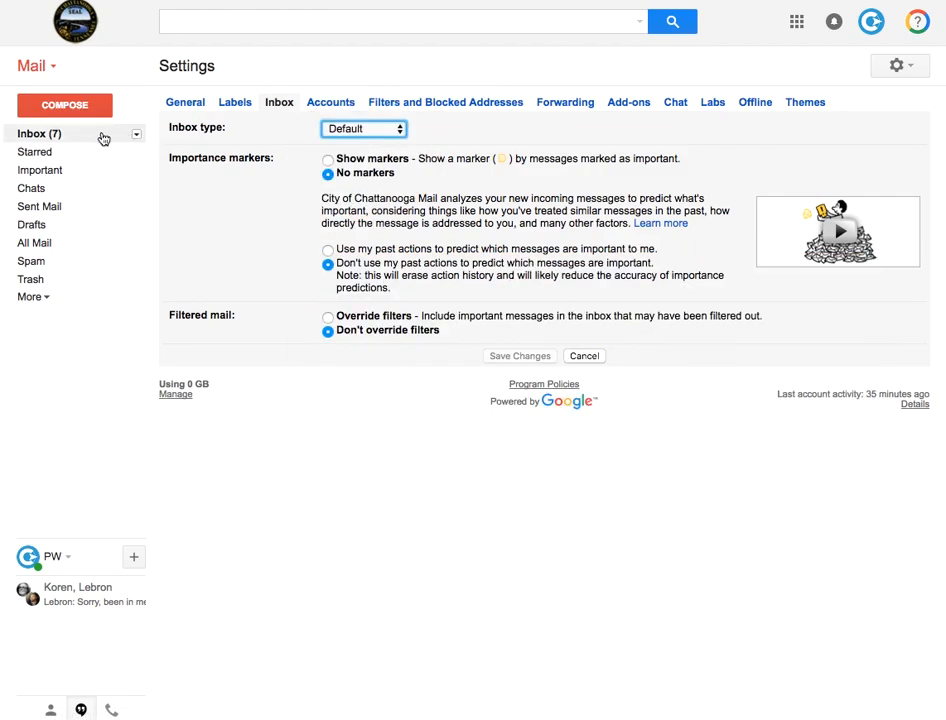
click(136, 134)
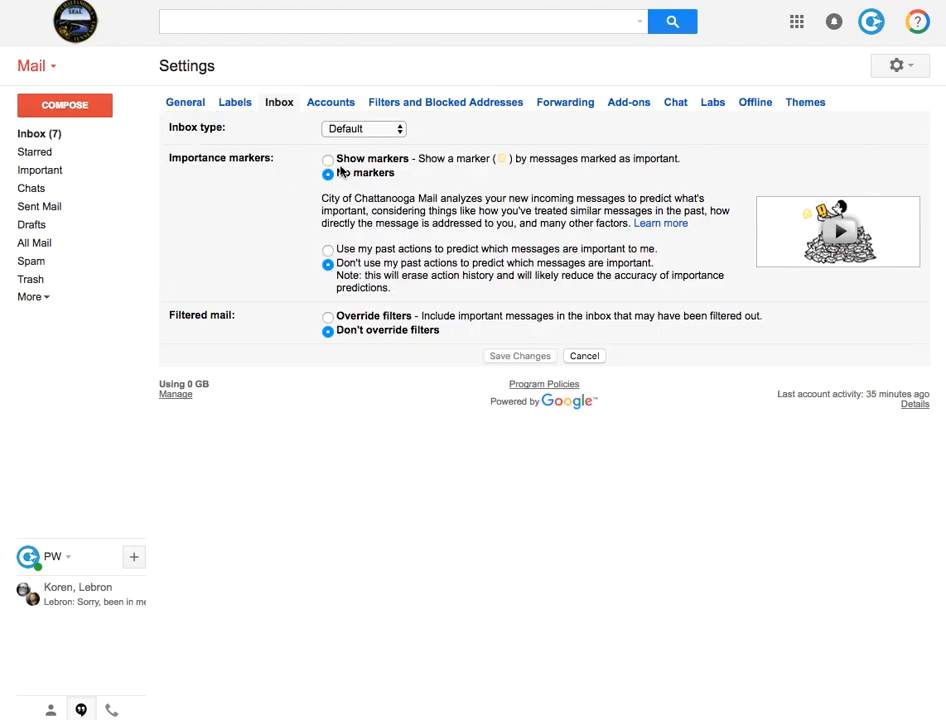
click(329, 161)
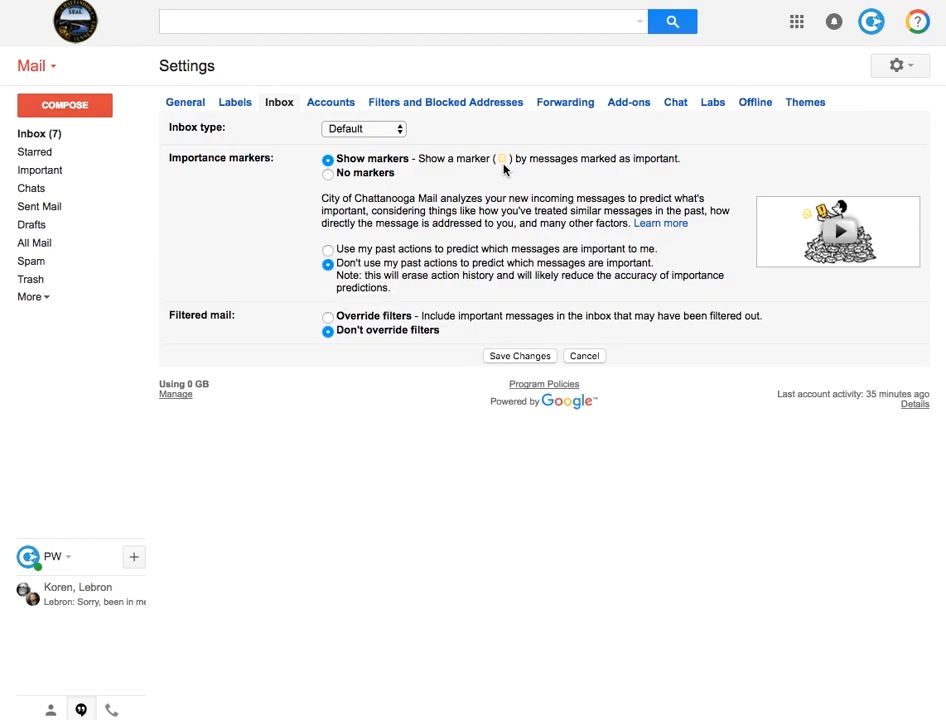
click(516, 357)
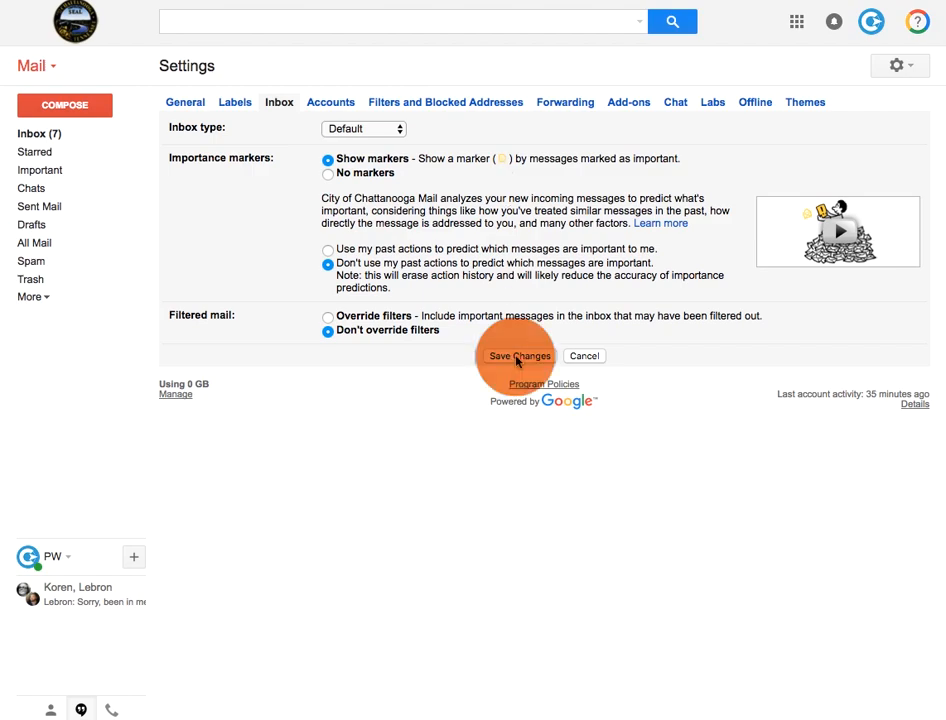
- Select the "Report on RIM" message and examine its Move to and Label as options without applying any
click(242, 106)
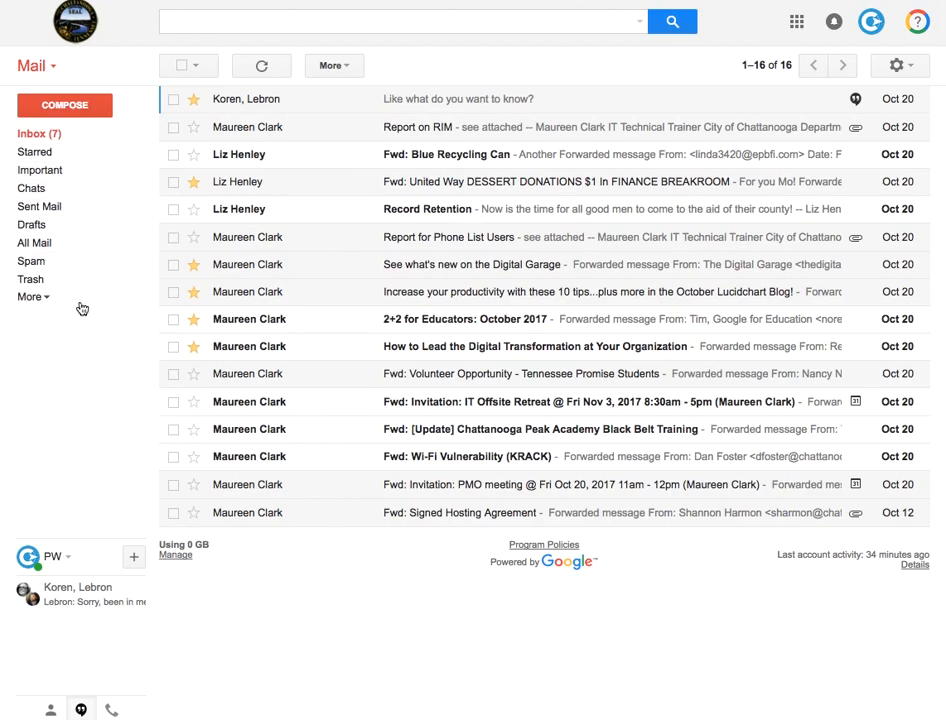
click(174, 127)
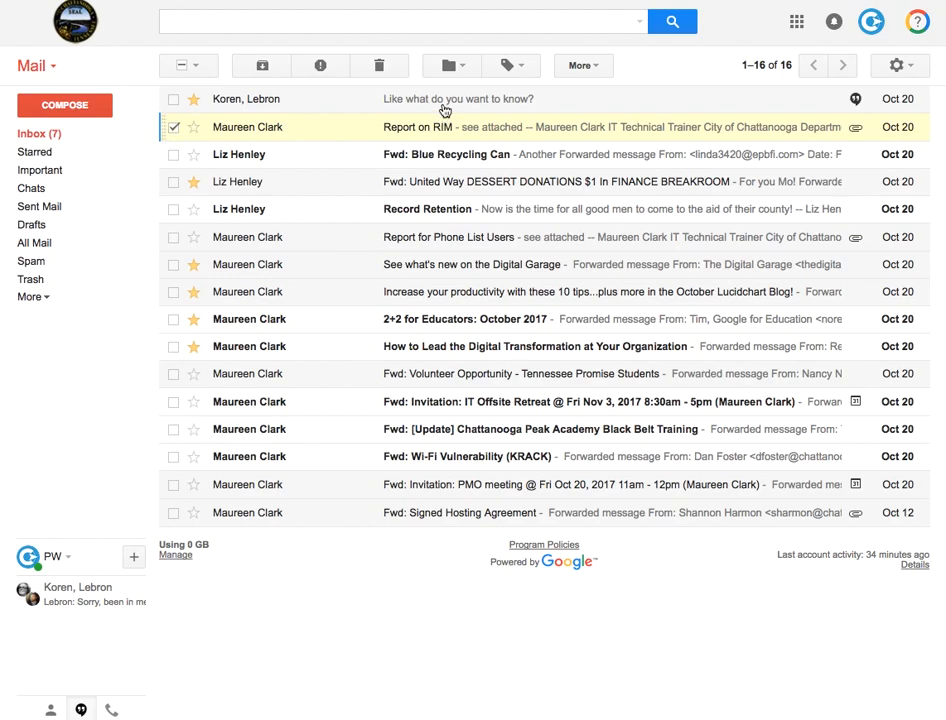
click(460, 67)
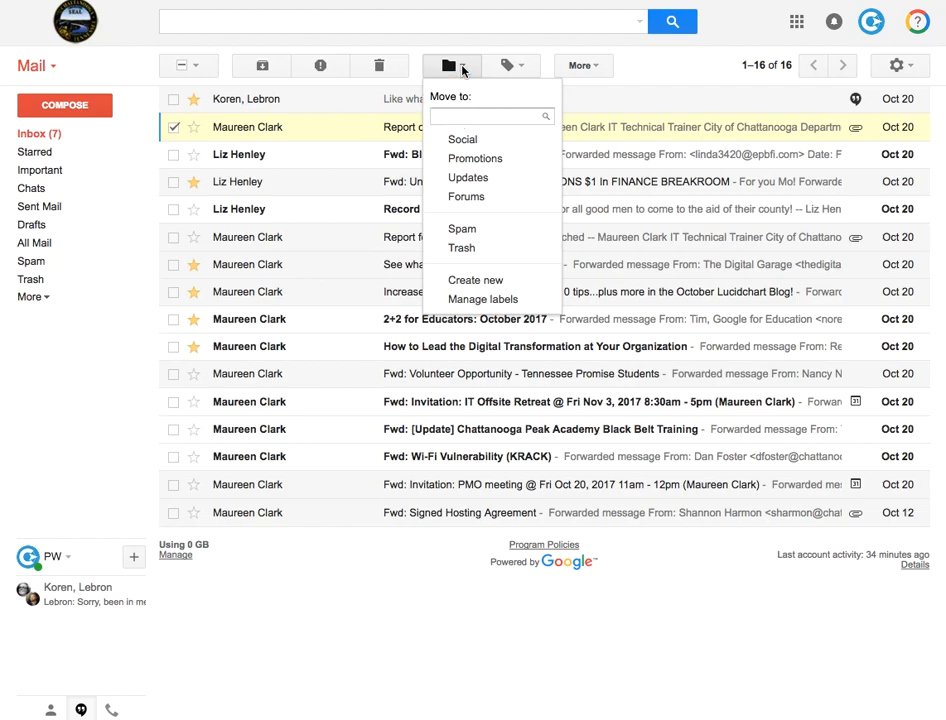
click(506, 67)
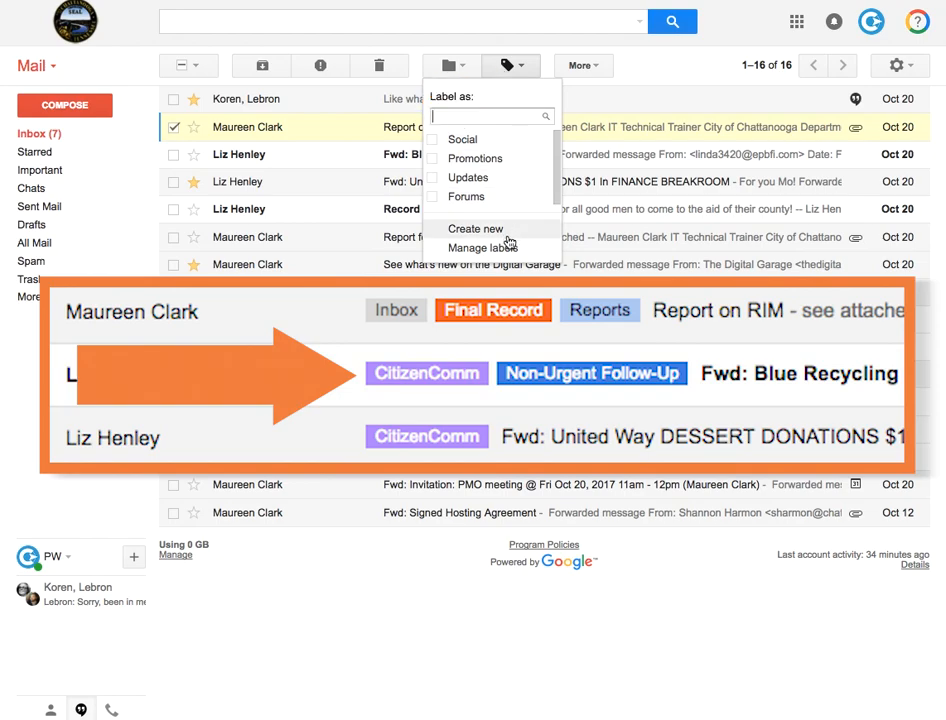
click(633, 79)
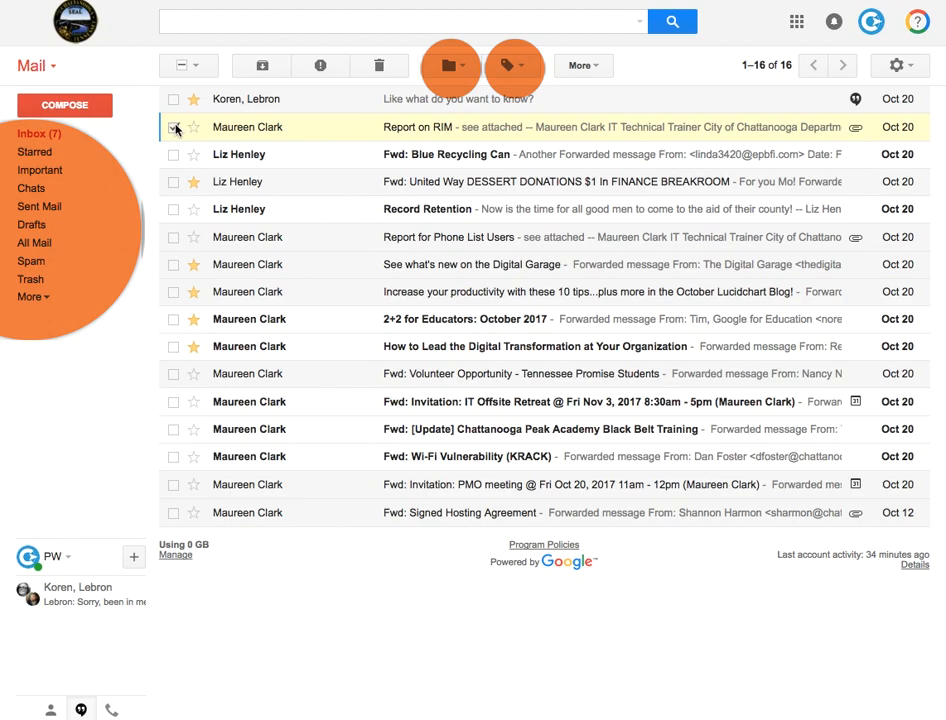
- In the label settings, hide Chats, All Mail and Trash from the label list and expand the list to check them
click(903, 63)
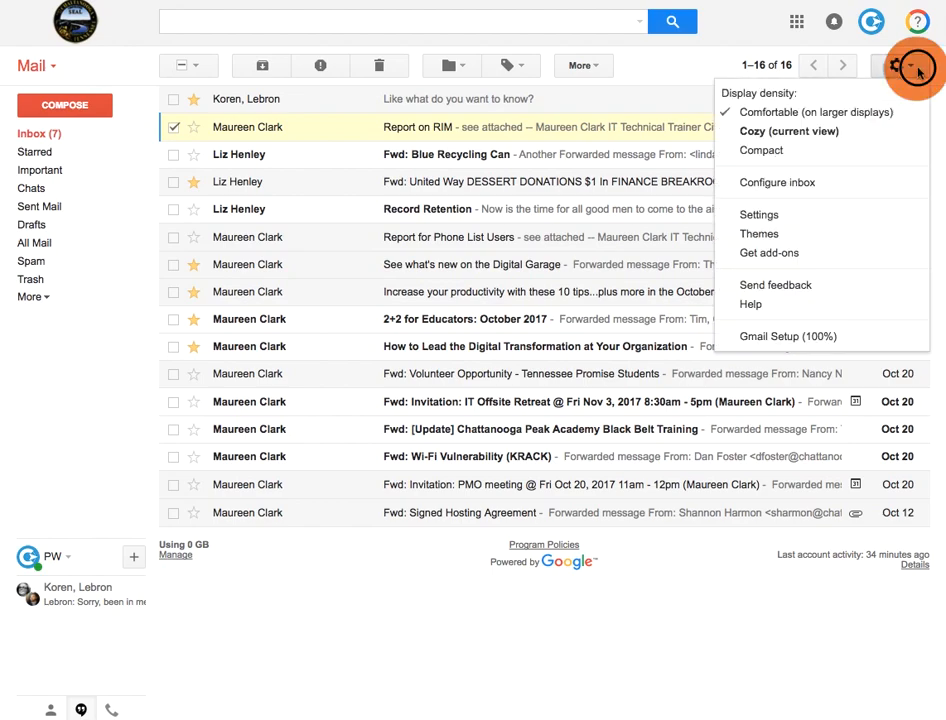
click(867, 221)
click(238, 101)
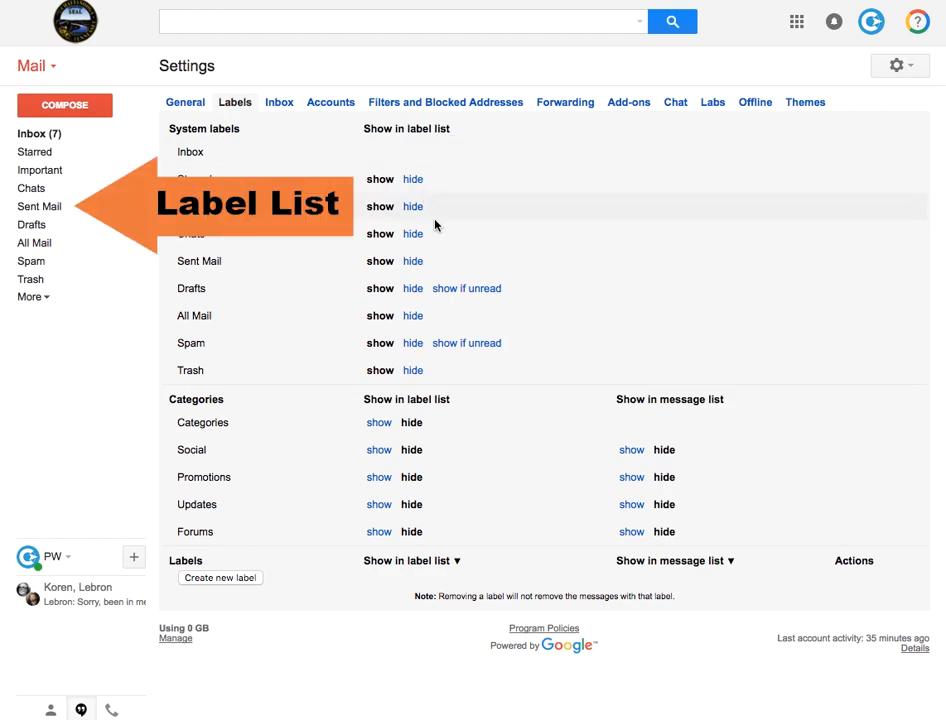
click(413, 233)
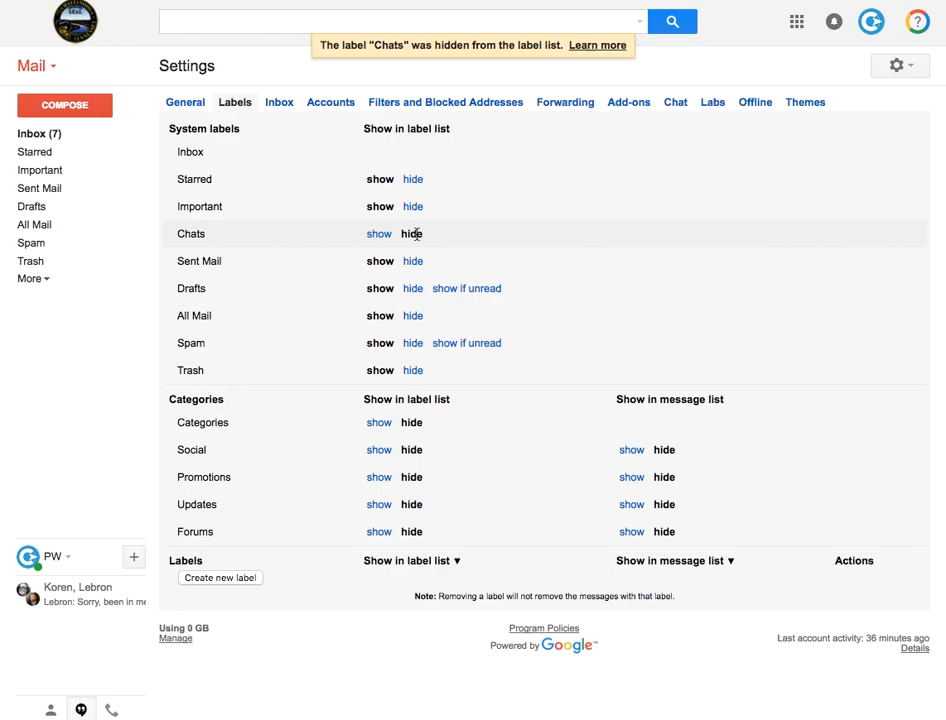
click(413, 315)
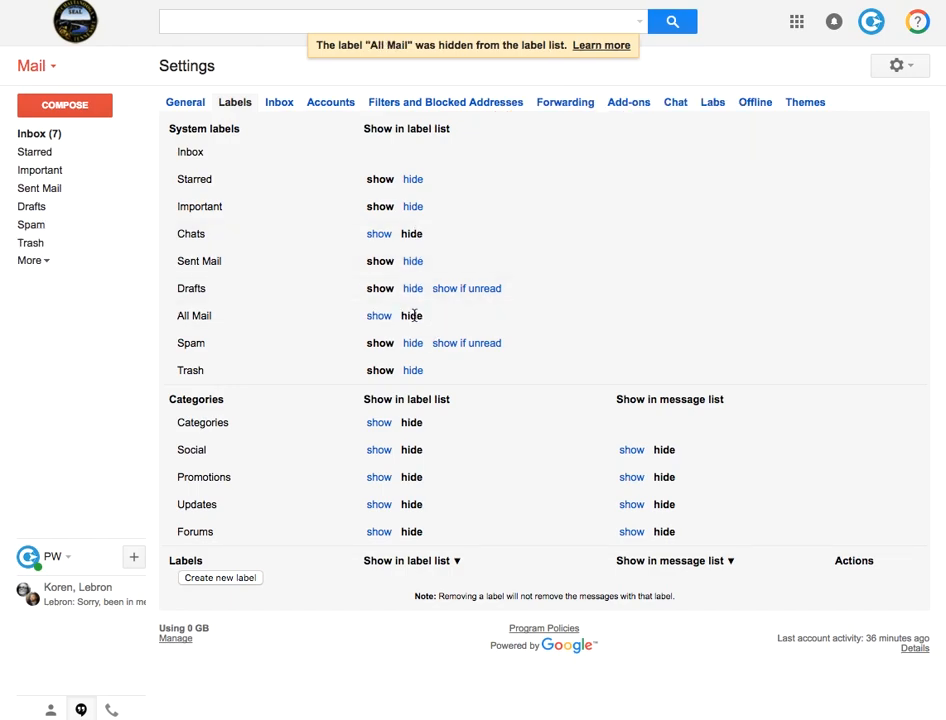
click(413, 369)
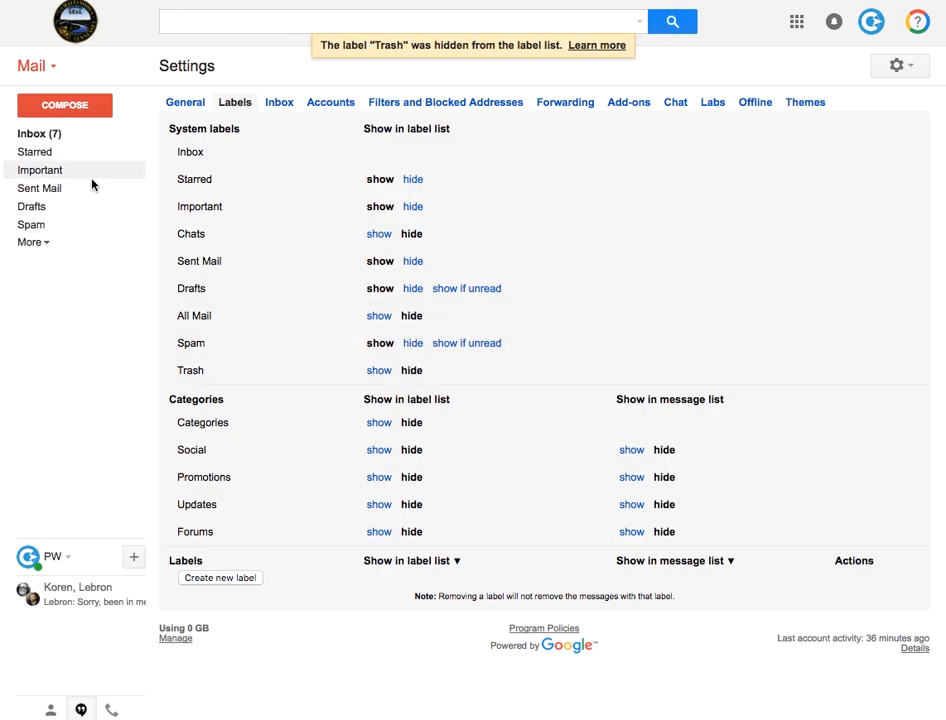
click(46, 243)
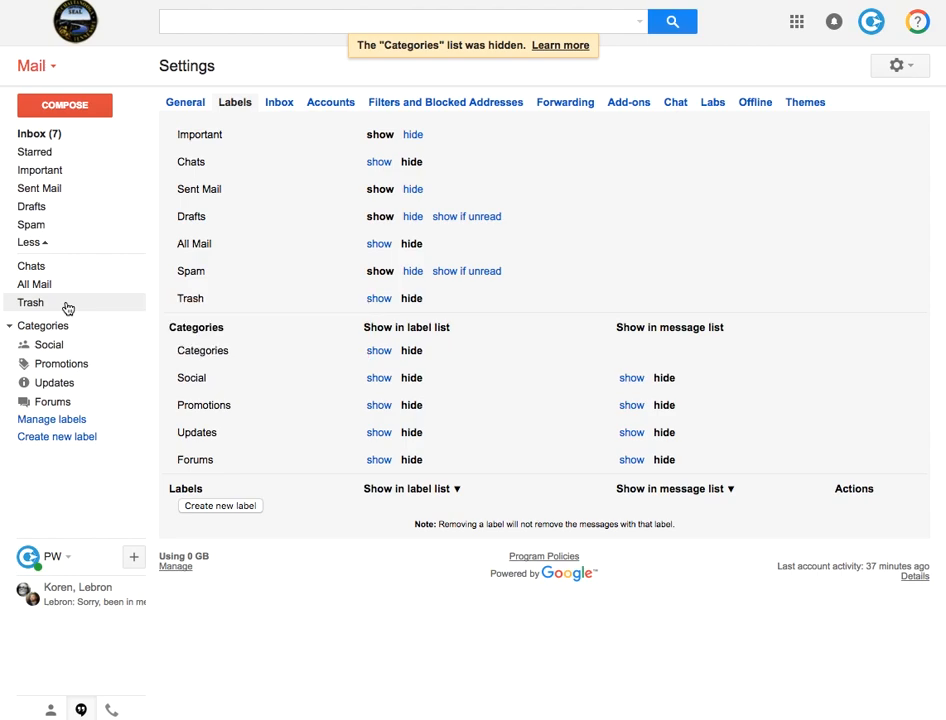
- Show Categories in the label list and hide its Promotions, Updates and Social categories
click(380, 350)
click(412, 405)
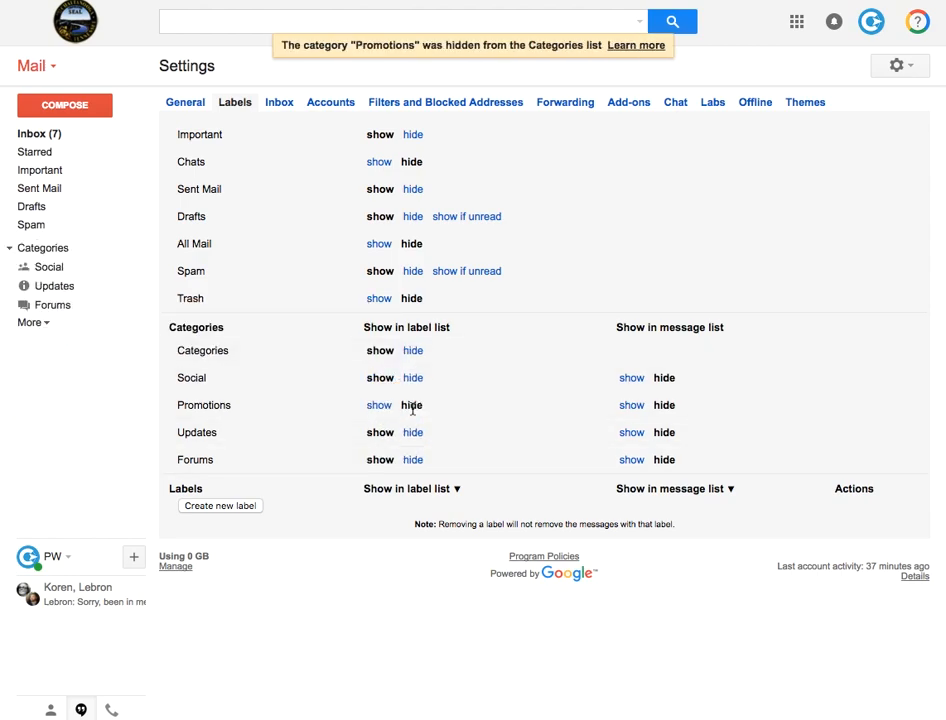
click(412, 432)
click(413, 378)
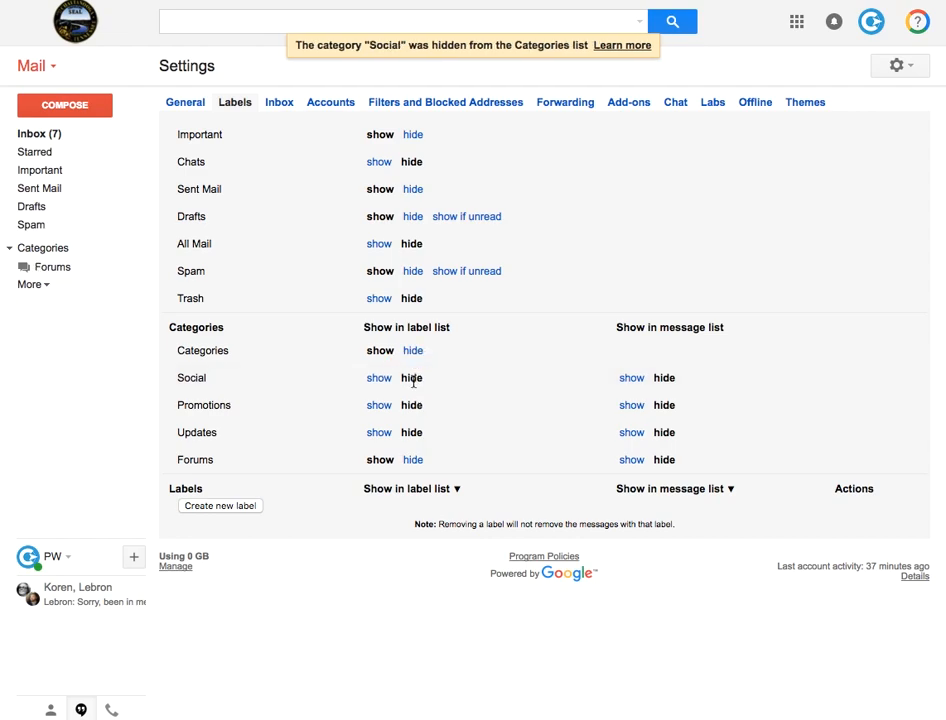
- Check the hidden categories in the expanded label list, hide the Categories list again and collapse the hidden labels
click(40, 285)
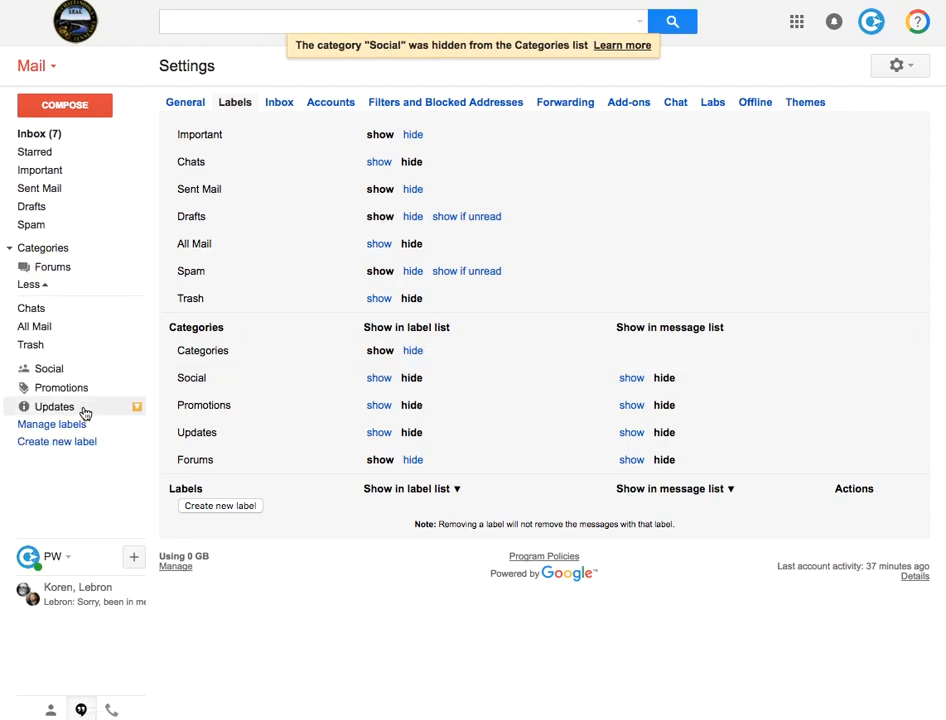
click(11, 249)
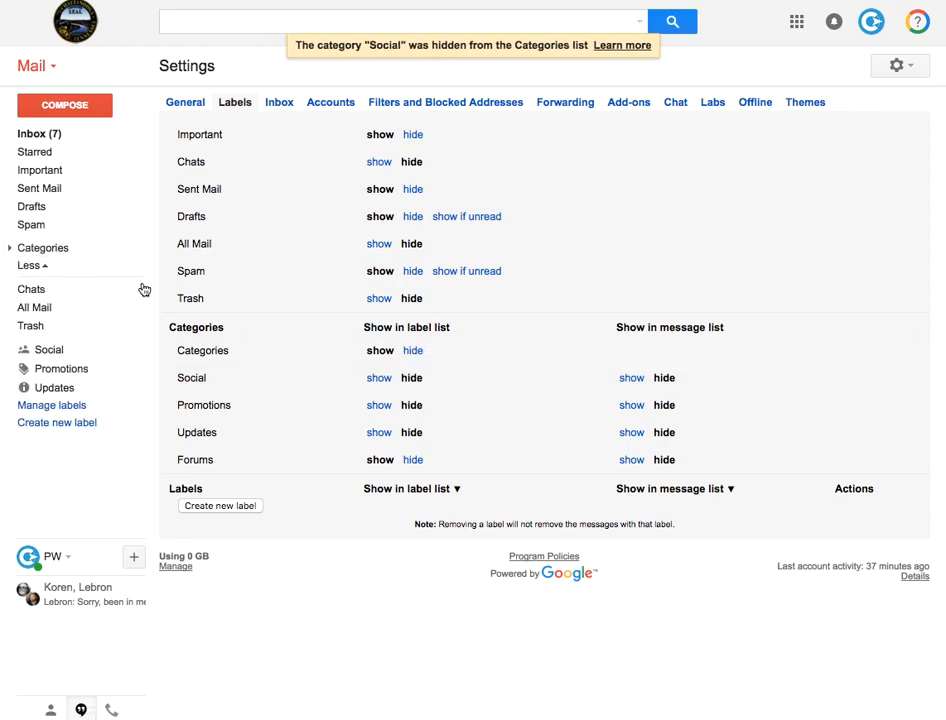
click(413, 352)
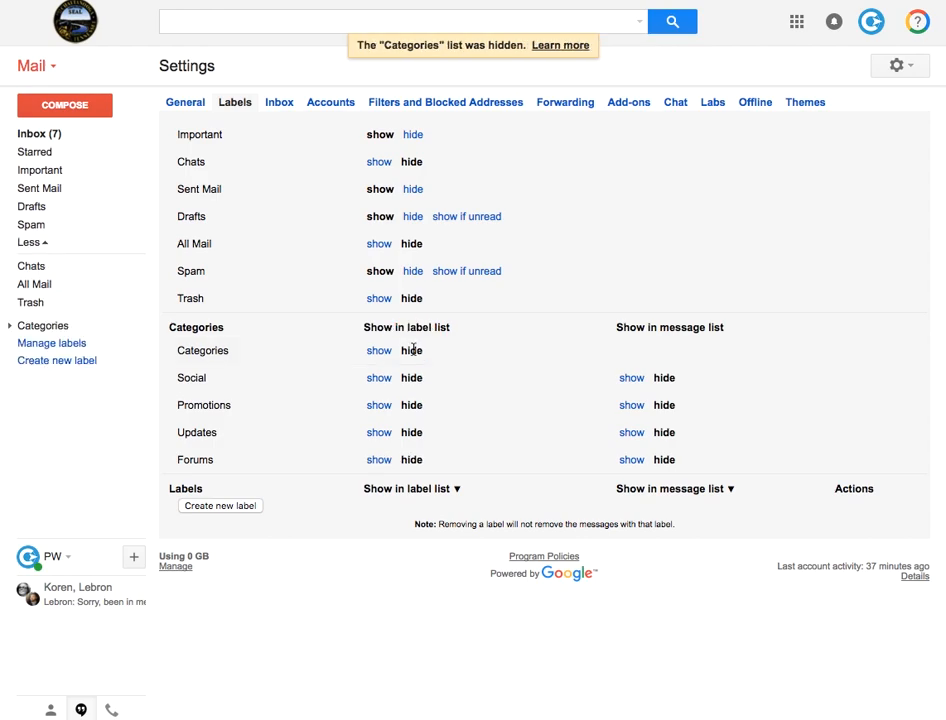
click(38, 242)
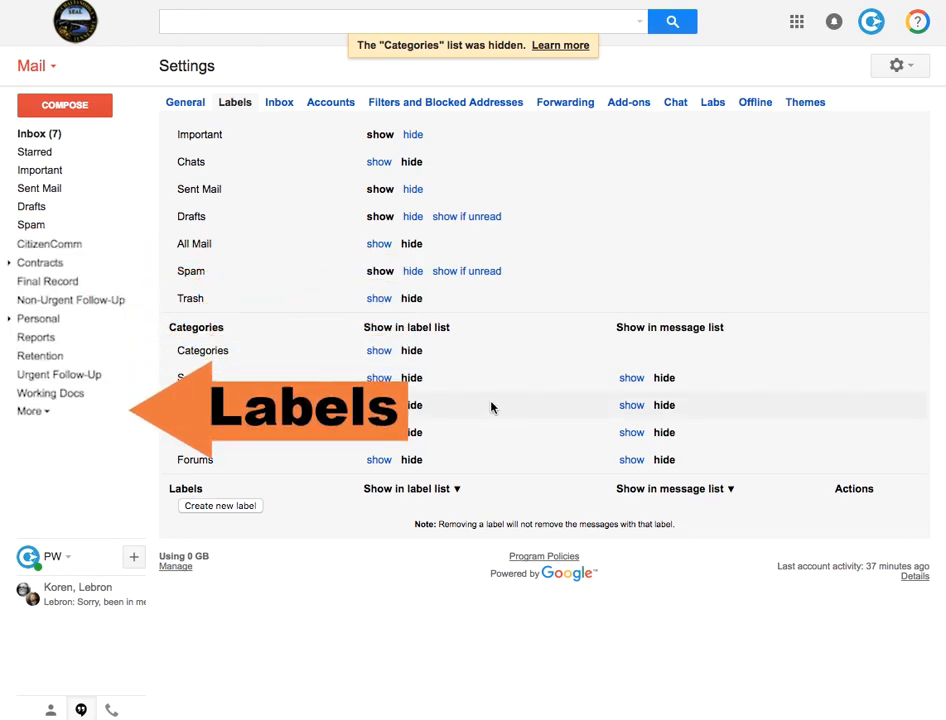
- Compare the Move to and Label as options for the selected message
scroll(494, 407, down, 1)
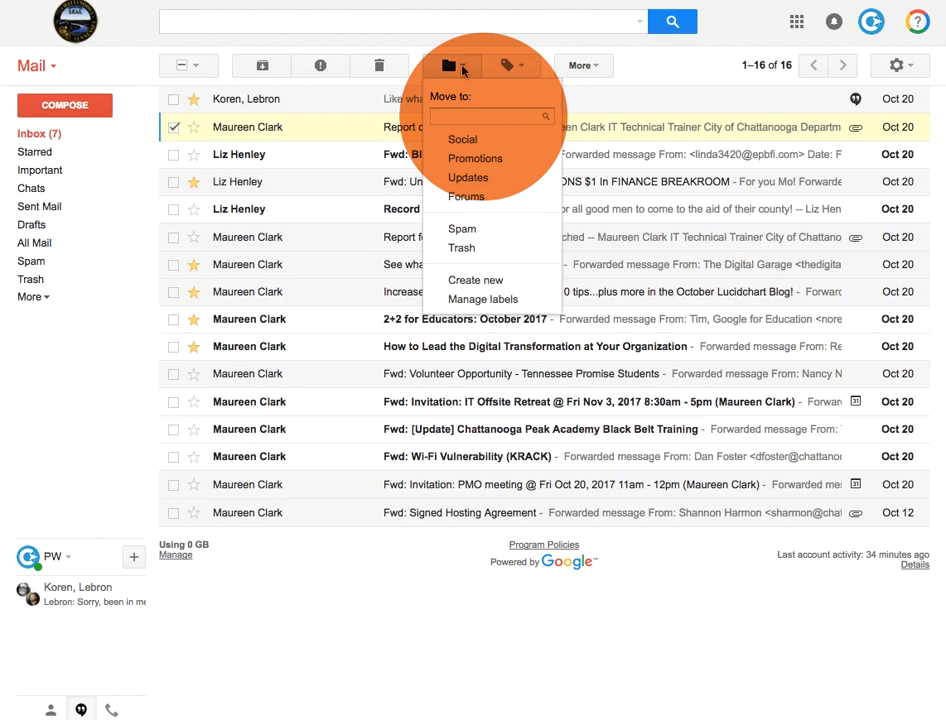
click(505, 66)
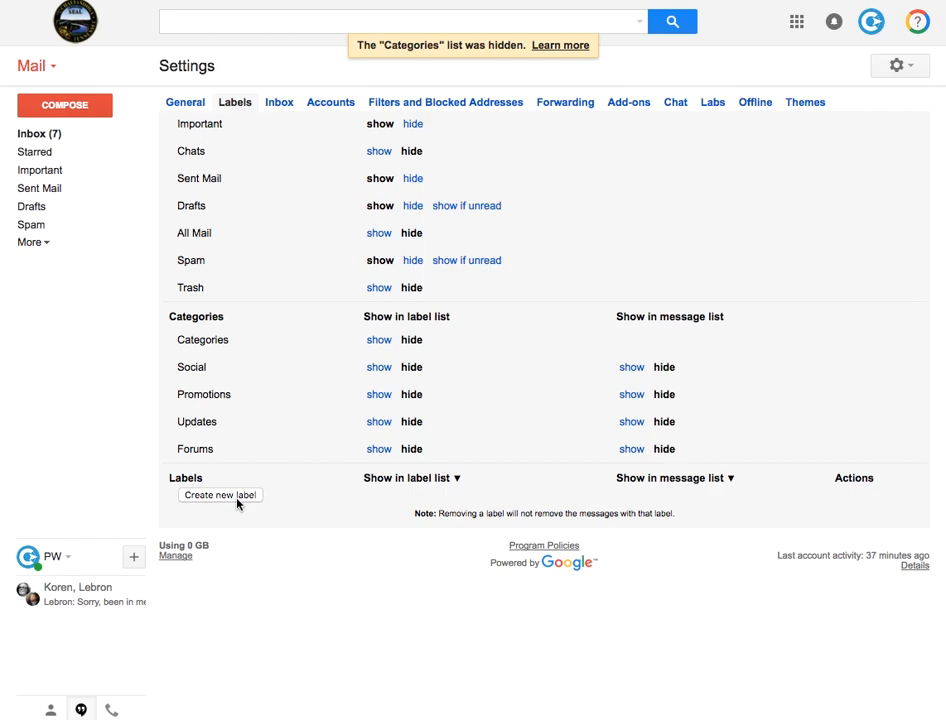
- Create two top-level labels named CitizenComm and Contracts
click(237, 503)
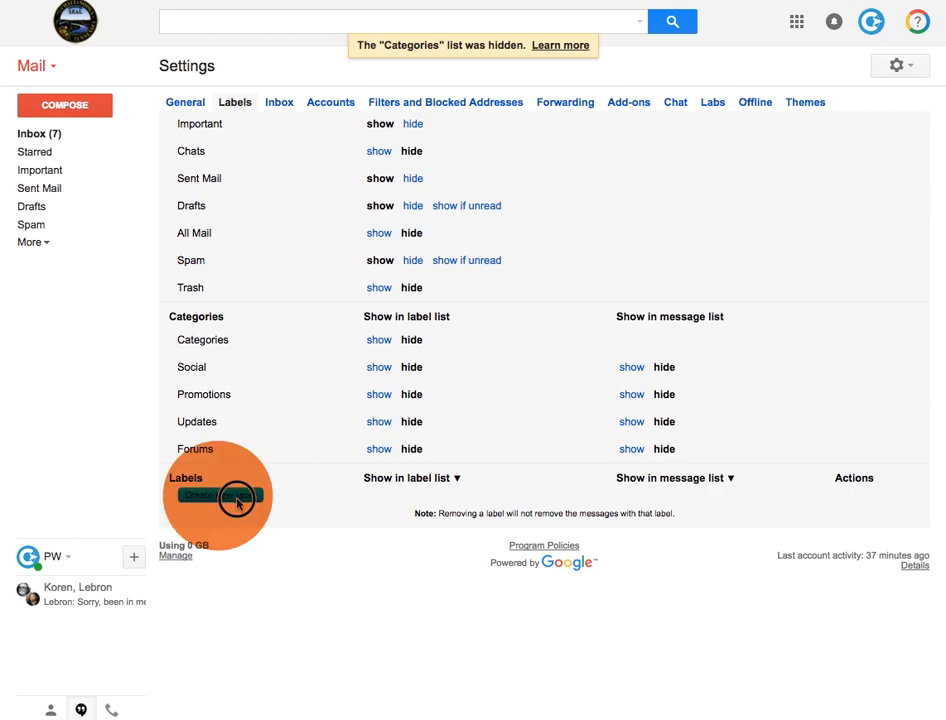
text(Cit)
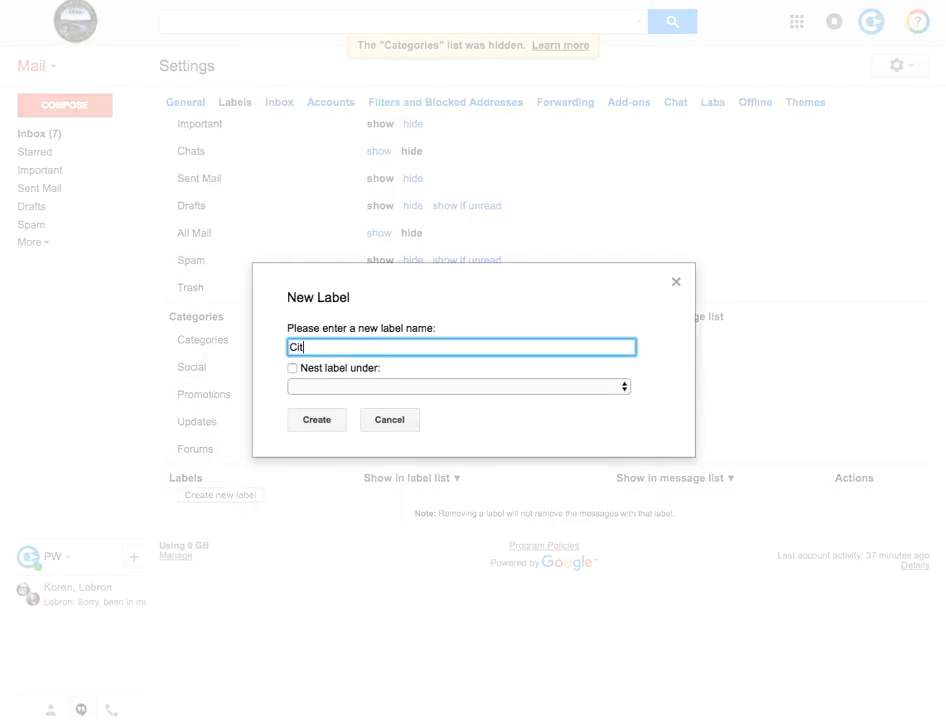
text(izenComm)
click(317, 420)
click(222, 494)
text(Contracts)
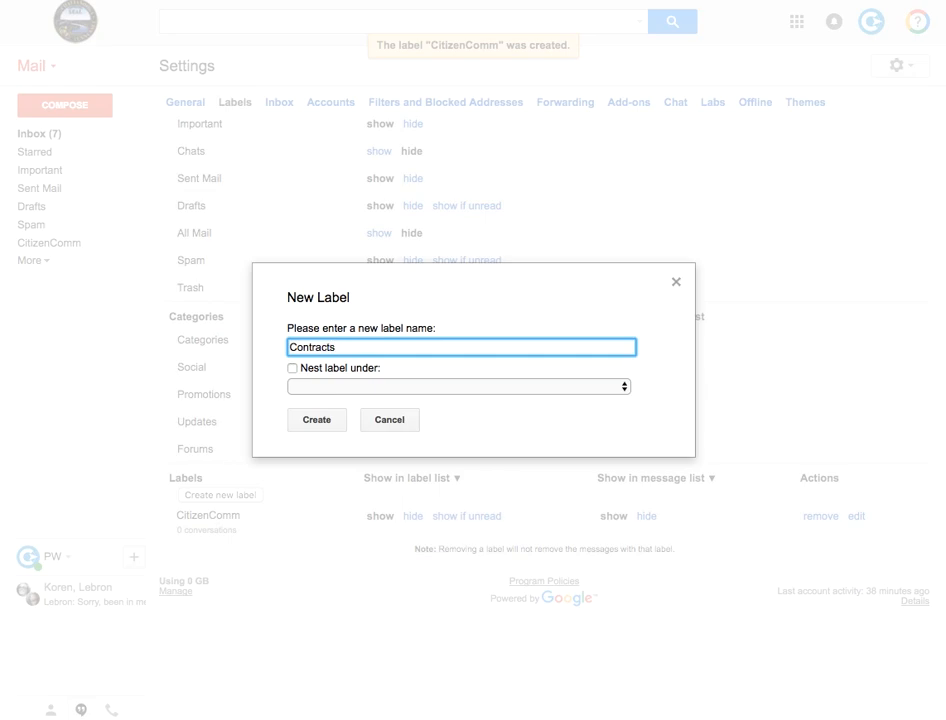
click(317, 420)
- Create a label named Vendor One nested under Contracts
click(220, 495)
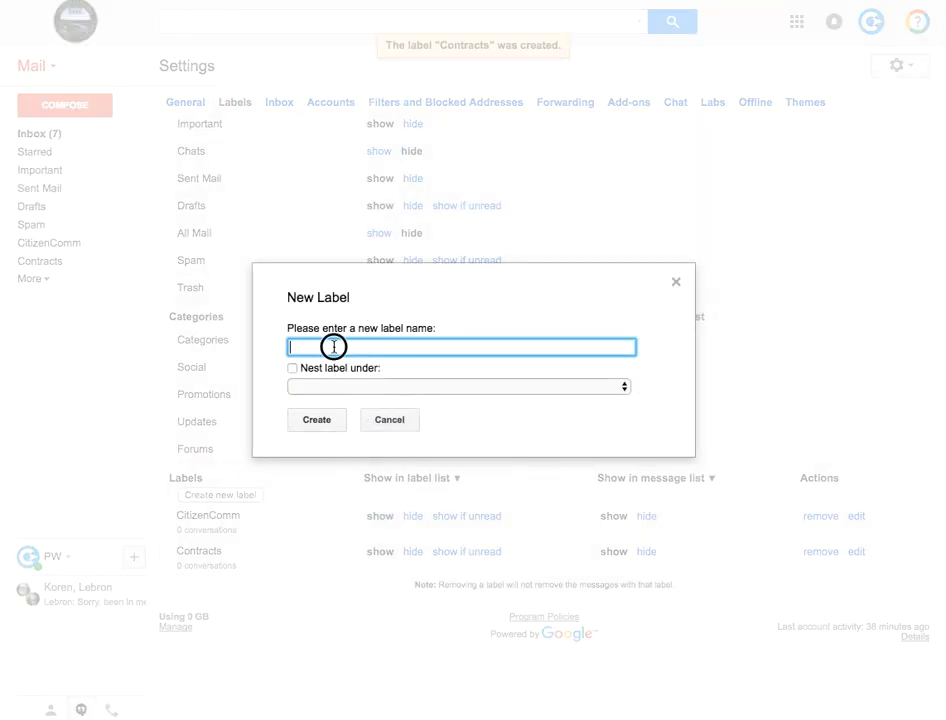
text(Vendor One)
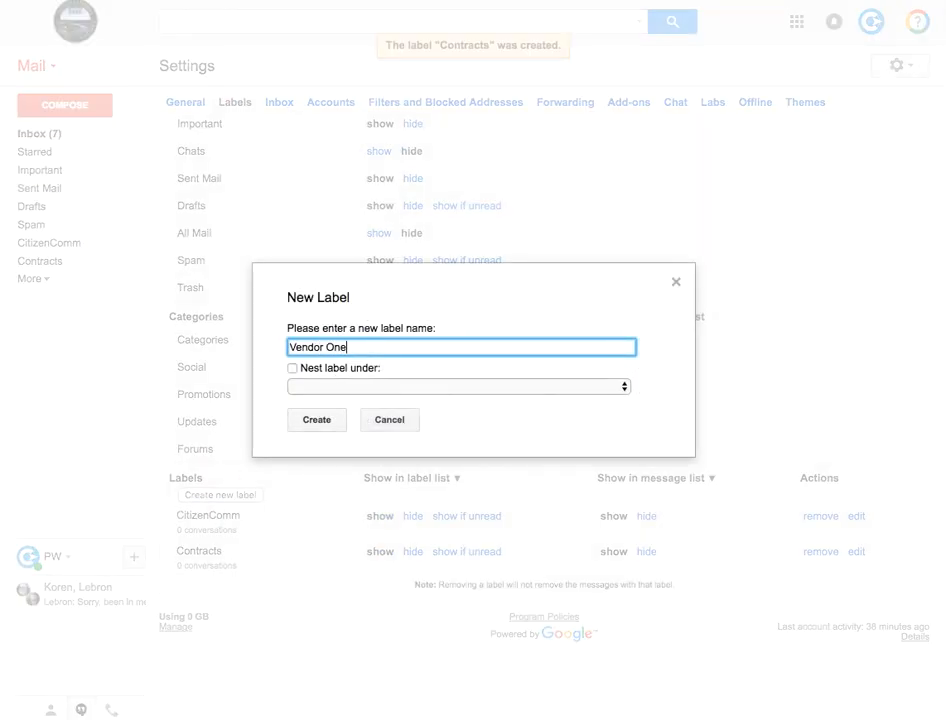
click(292, 368)
click(390, 387)
click(390, 413)
click(317, 420)
- Create a label named Vendor Two nested under Contracts
click(240, 500)
text(Vendor Two)
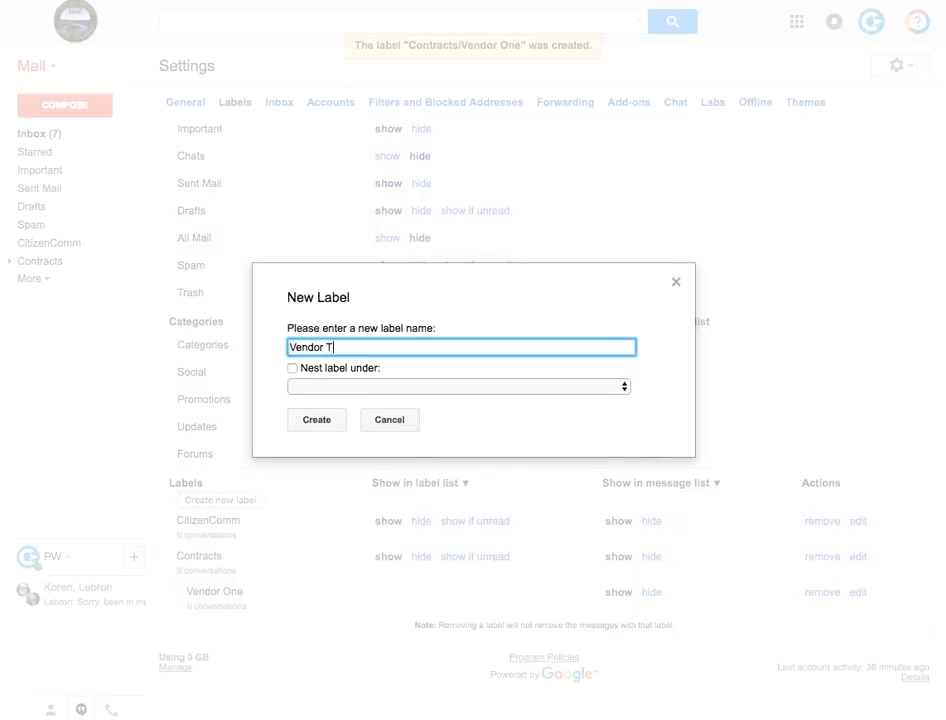
click(386, 386)
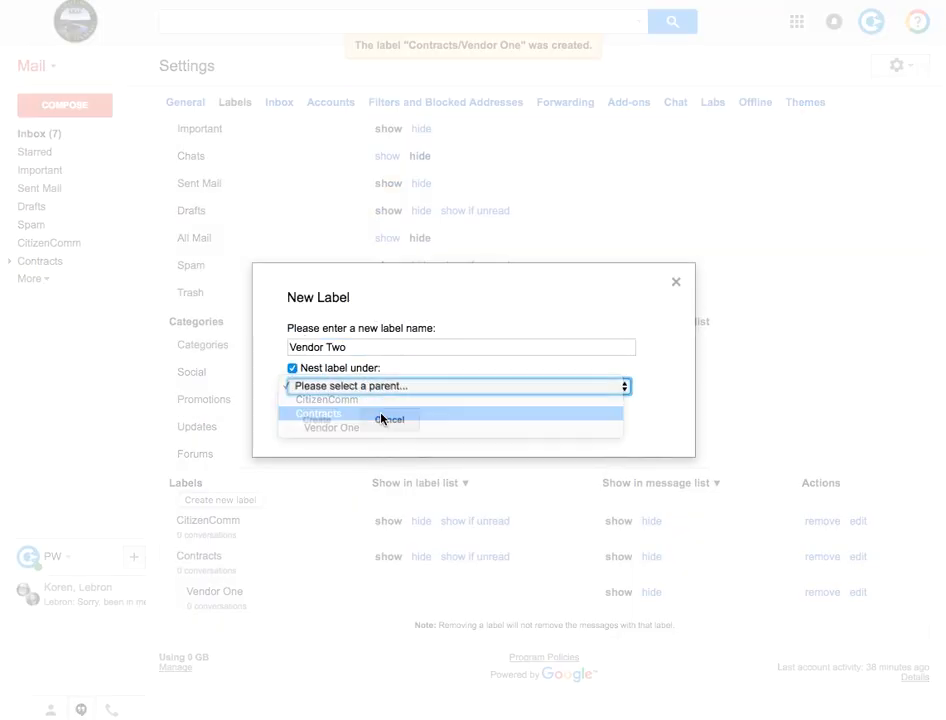
click(382, 414)
click(320, 421)
- Create two top-level labels named Final Record and Non-Urgent Follow-Up
scroll(340, 521, down, 3)
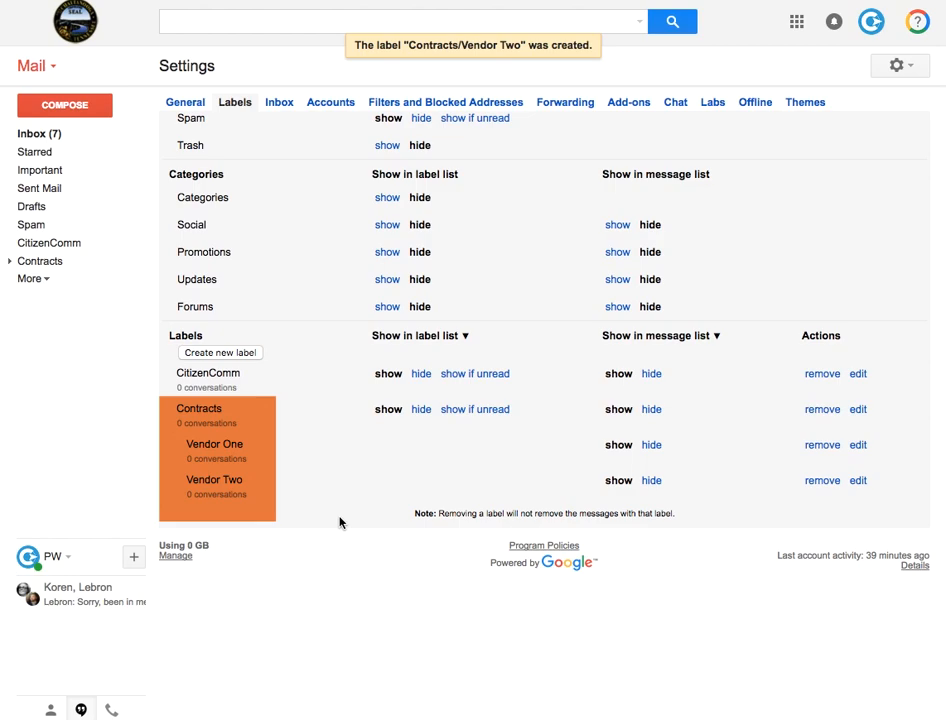
click(240, 352)
text(Final Record)
key(Escape)
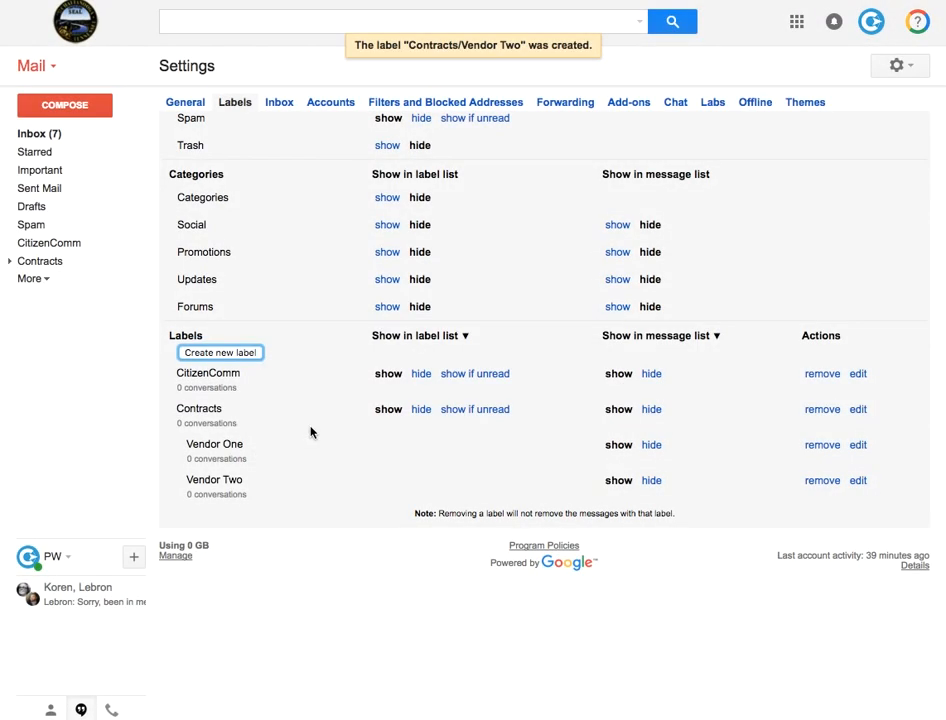
click(237, 356)
text(Non-Urgent Follow-Up)
click(303, 425)
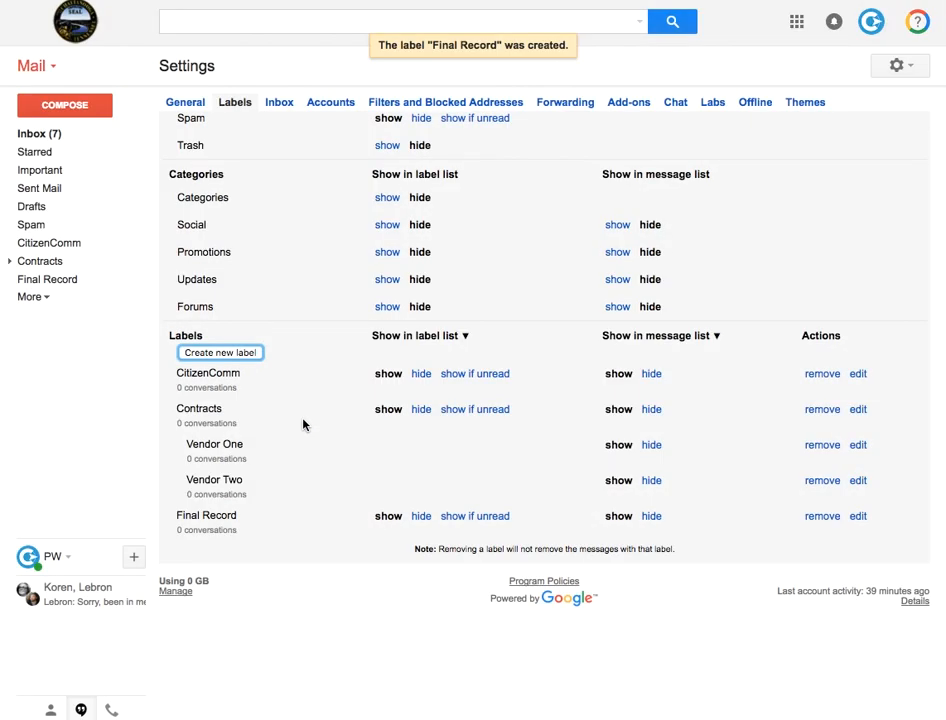
- Create a top-level label named Personal and nest a label with the first contact's given name under it
click(239, 353)
text(Personal)
click(316, 419)
click(215, 352)
text(Bob)
click(400, 386)
click(317, 484)
click(316, 419)
- Create a label with the second contact's given name nested under Personal
click(218, 353)
text(Gabrielle)
click(291, 369)
click(313, 386)
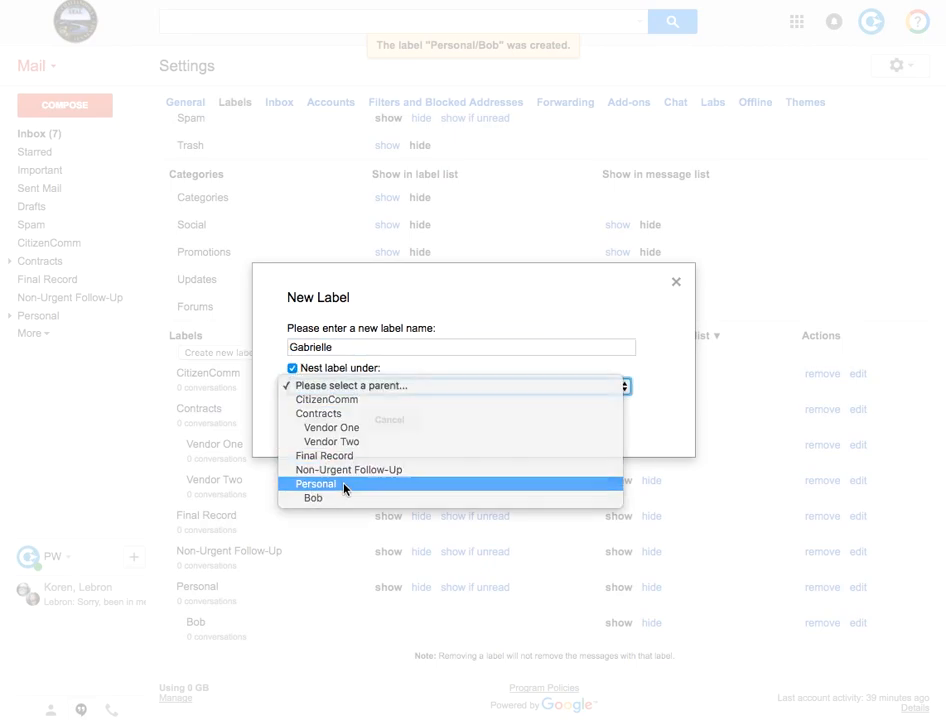
click(344, 486)
click(316, 419)
- Create a label with the third contact's given name nested under Personal
scroll(316, 389, down, 2)
click(220, 185)
text(Juan)
click(291, 368)
click(323, 393)
click(345, 485)
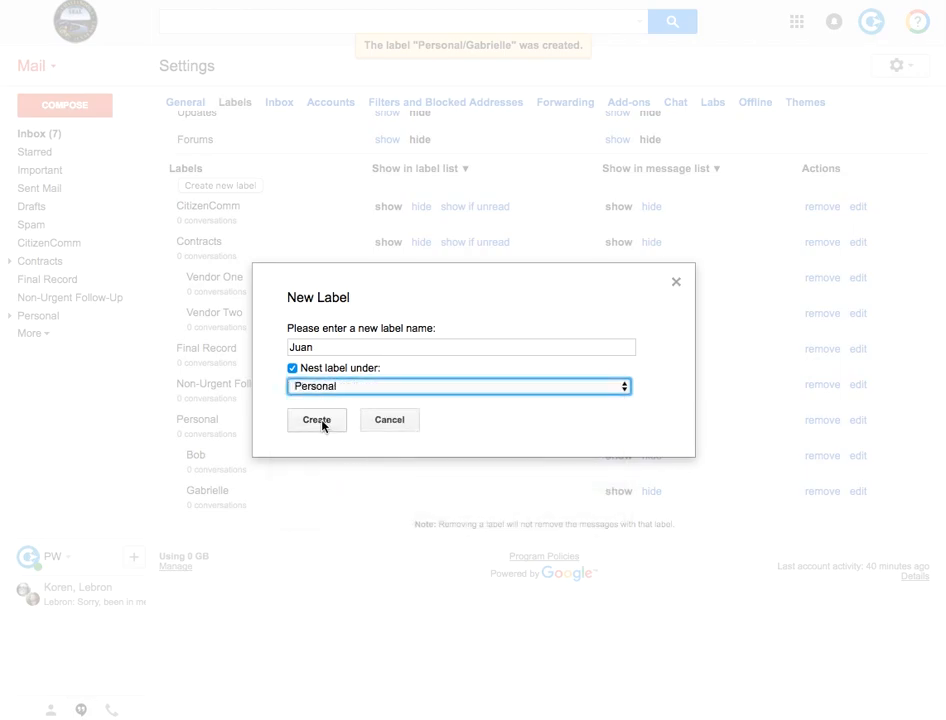
click(316, 419)
- Create two top-level labels named Reports and Retention
click(245, 187)
text(Reports)
key(Return)
click(215, 186)
text(Retention)
key(Return)
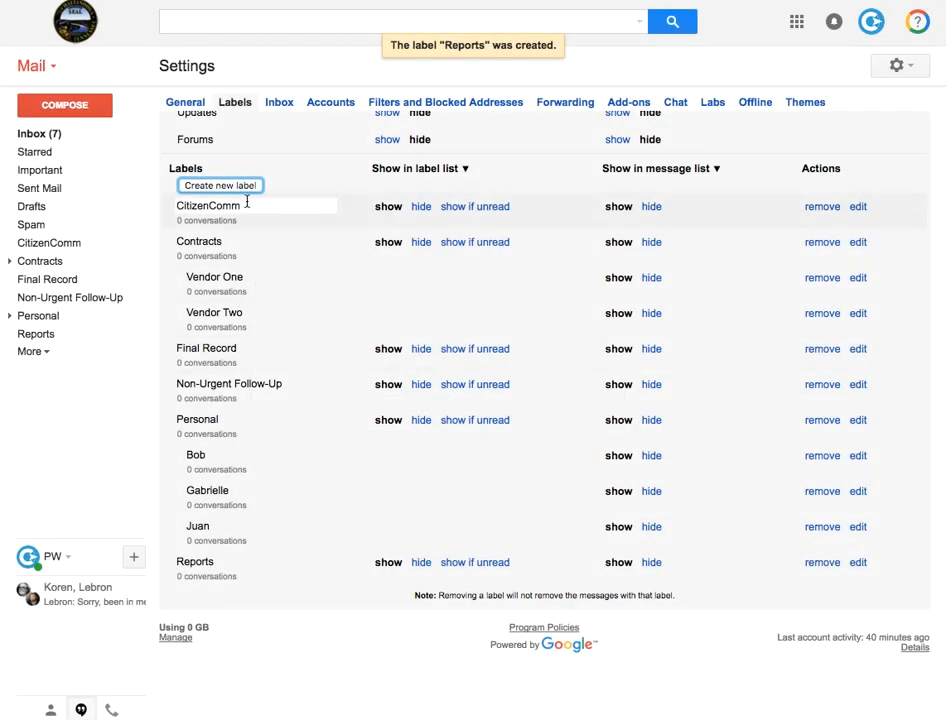
- Create two top-level labels named Urgent Follow-Up and Working Docs
click(238, 190)
text(Urgent Follow-Up)
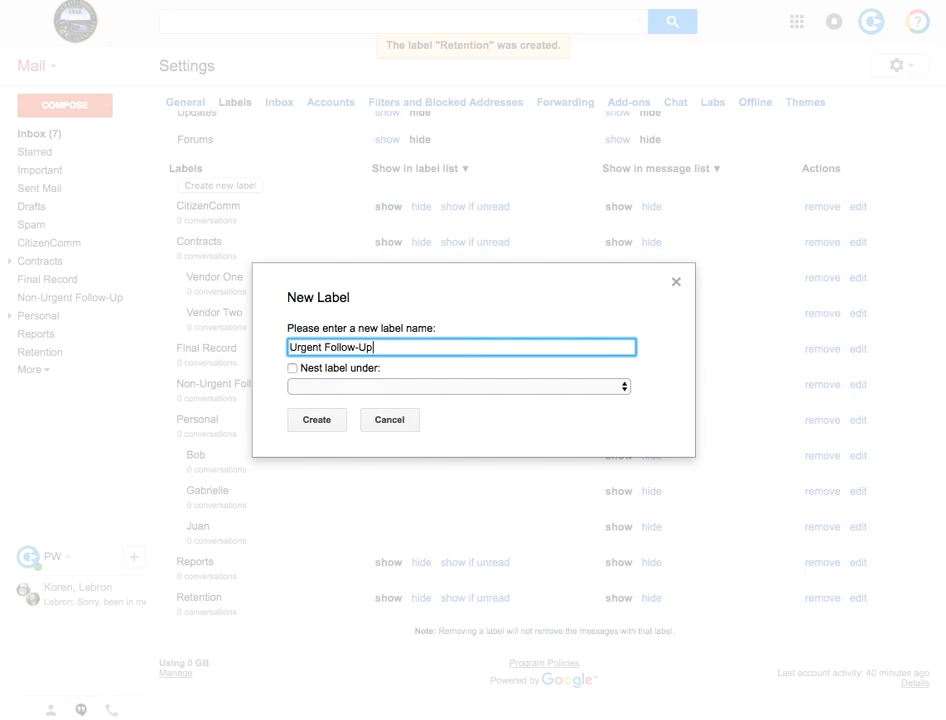
key(Return)
click(228, 187)
text(Working Docs)
key(Return)
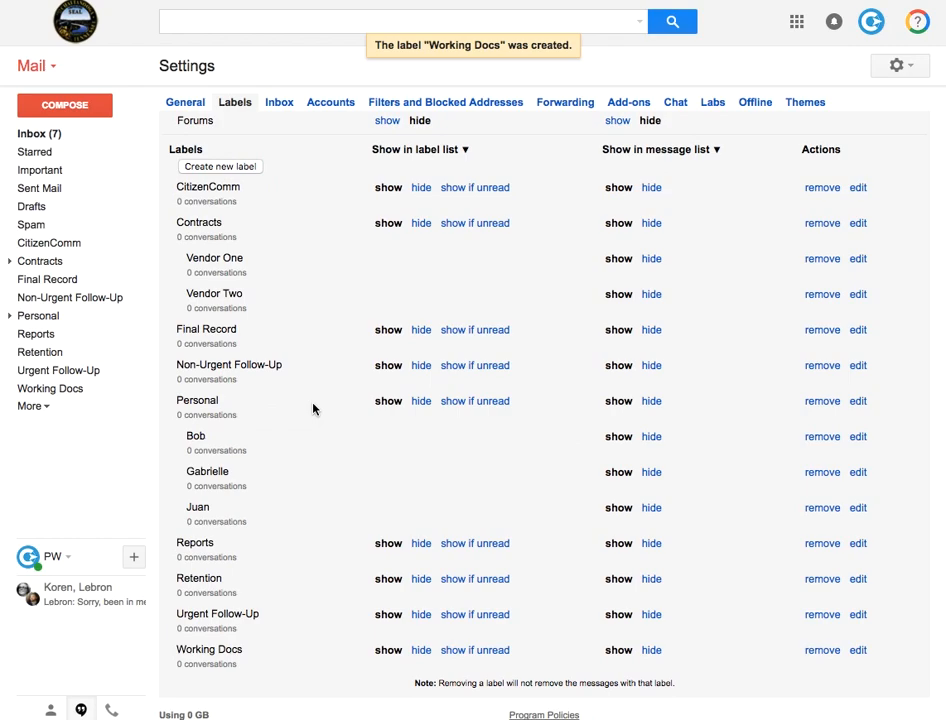
- Expand Contracts and Personal in the label list to view their sublabels
click(10, 262)
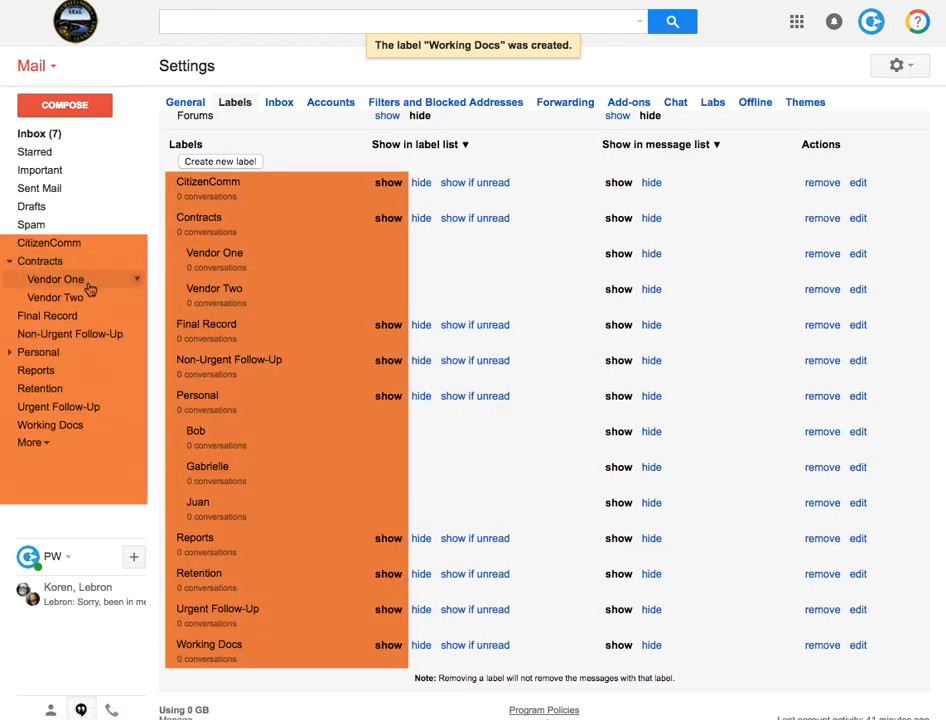
click(9, 353)
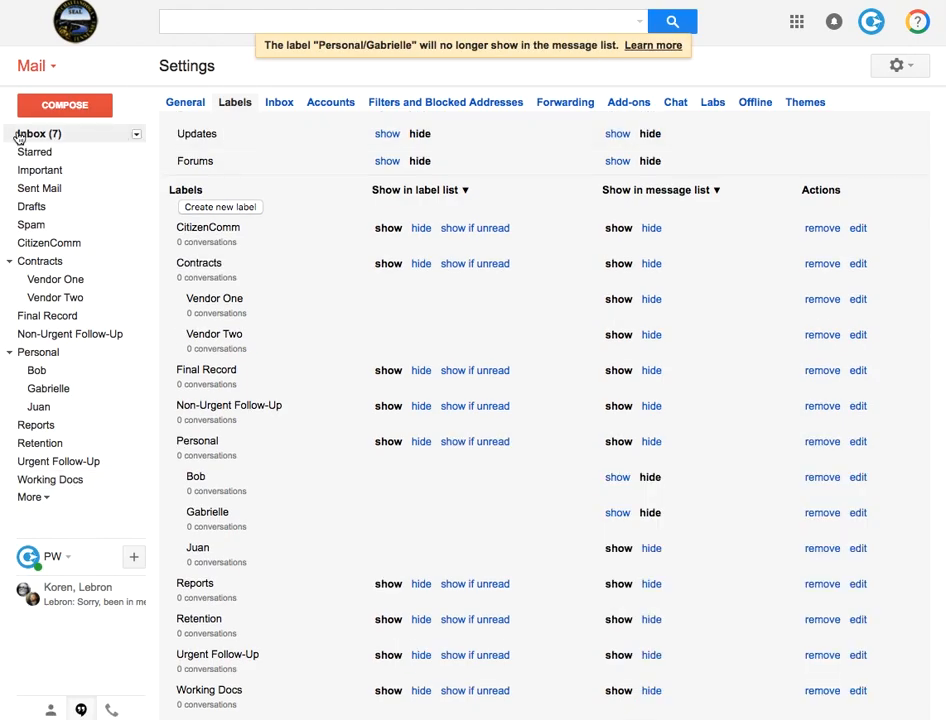
- Return to the inbox and apply the Final Record and Reports labels to the selected "Report on RIM" message
click(22, 136)
click(513, 65)
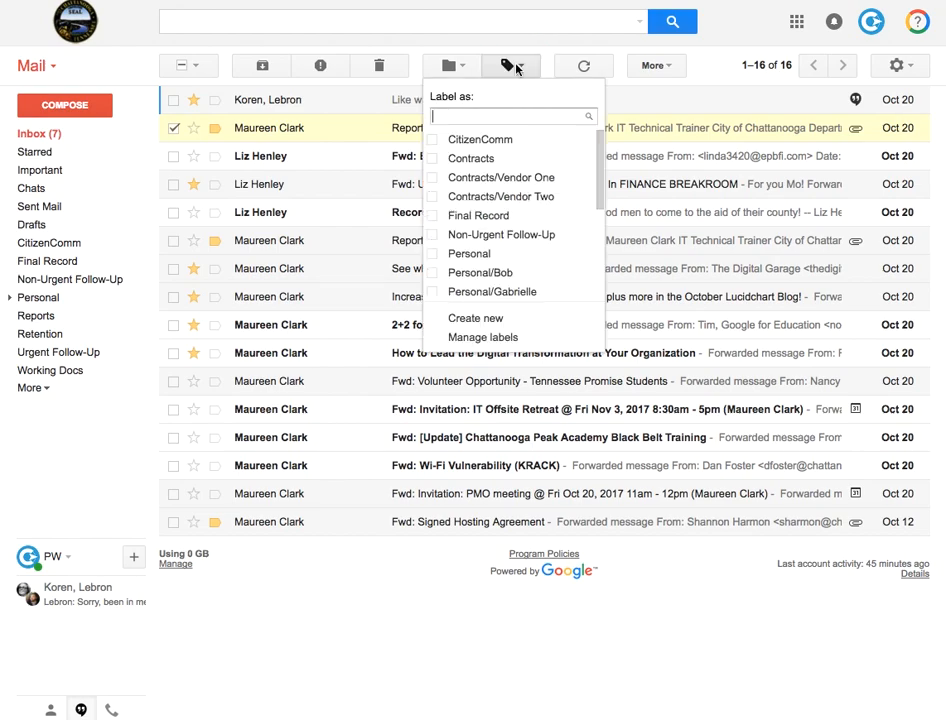
click(503, 217)
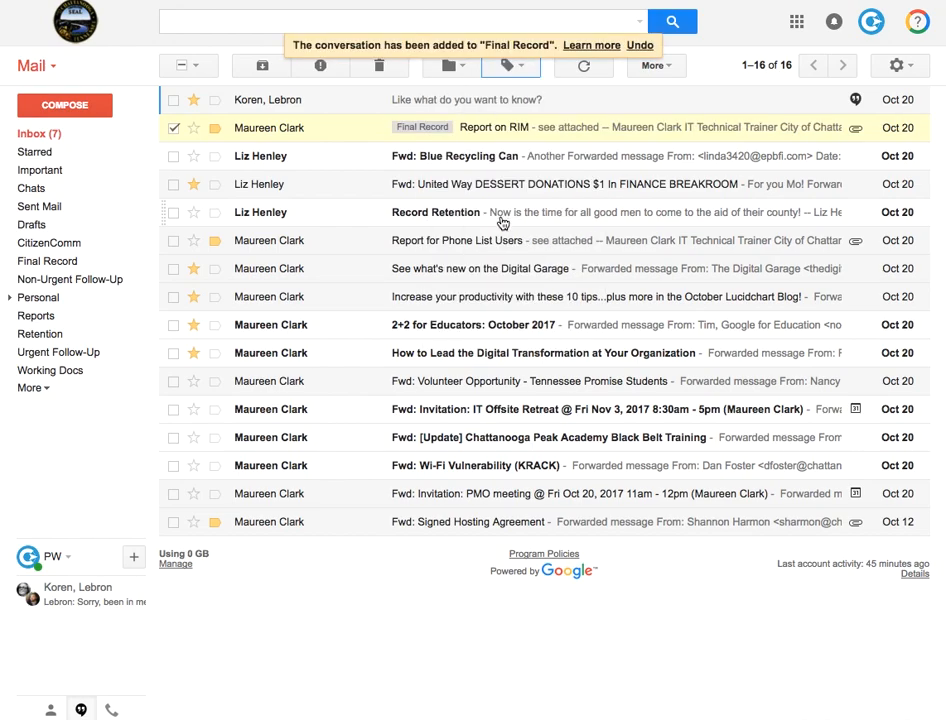
click(522, 70)
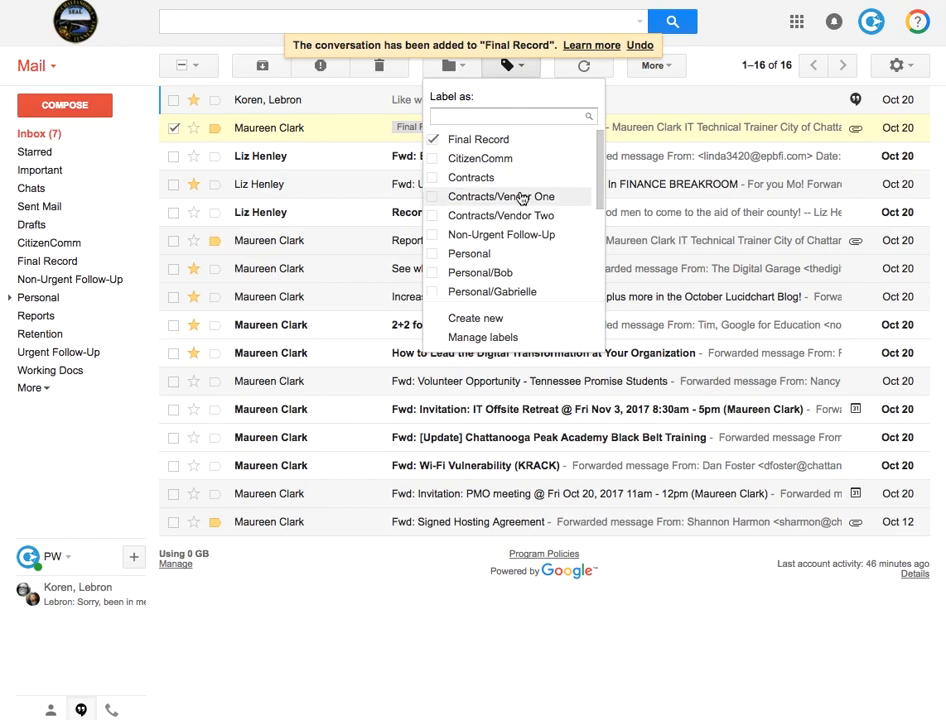
scroll(518, 268, down, 2)
click(500, 272)
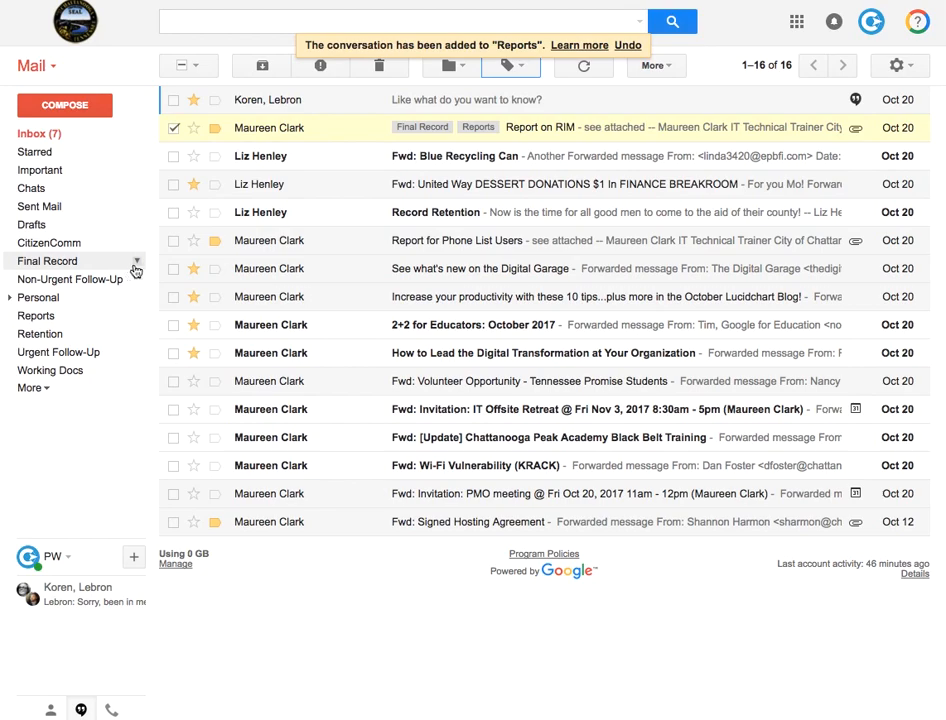
- Set the Final Record label's color to orange and the Reports label's color to light blue
click(139, 262)
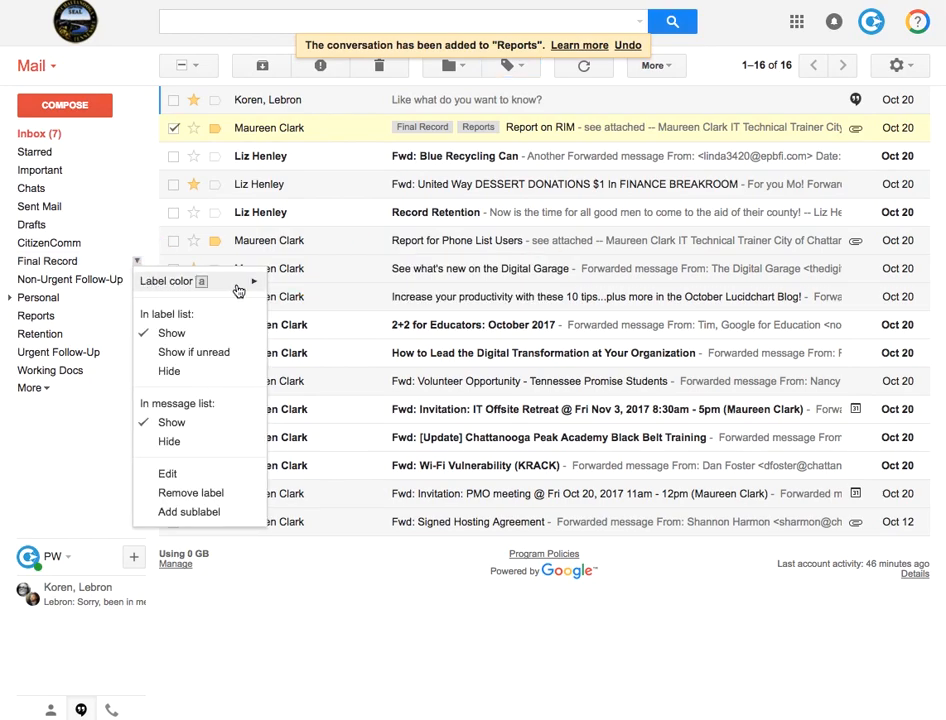
mouse_move(241, 289)
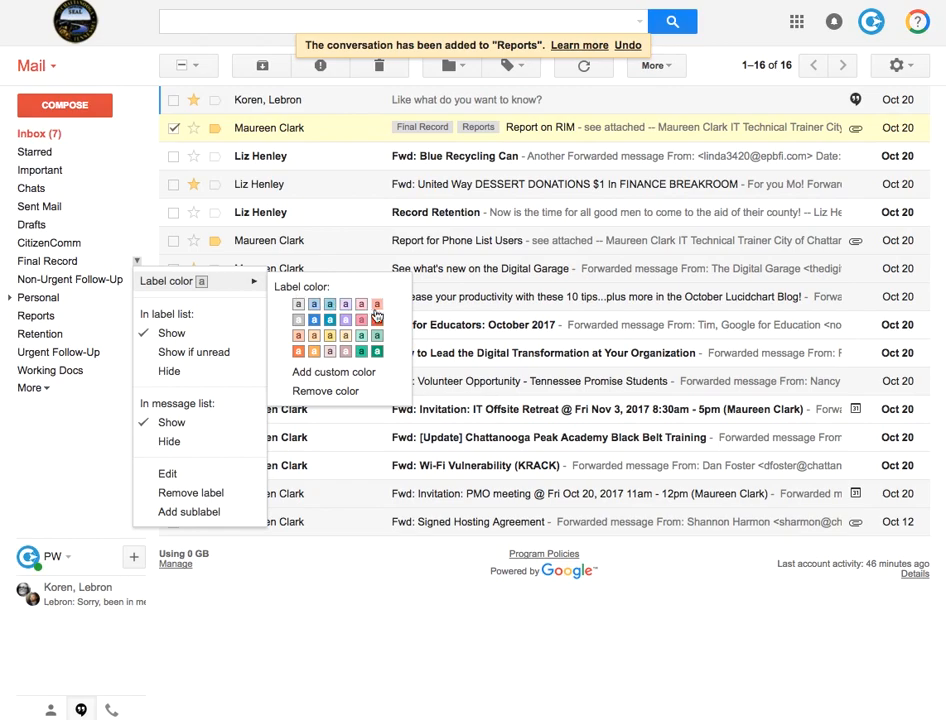
click(301, 350)
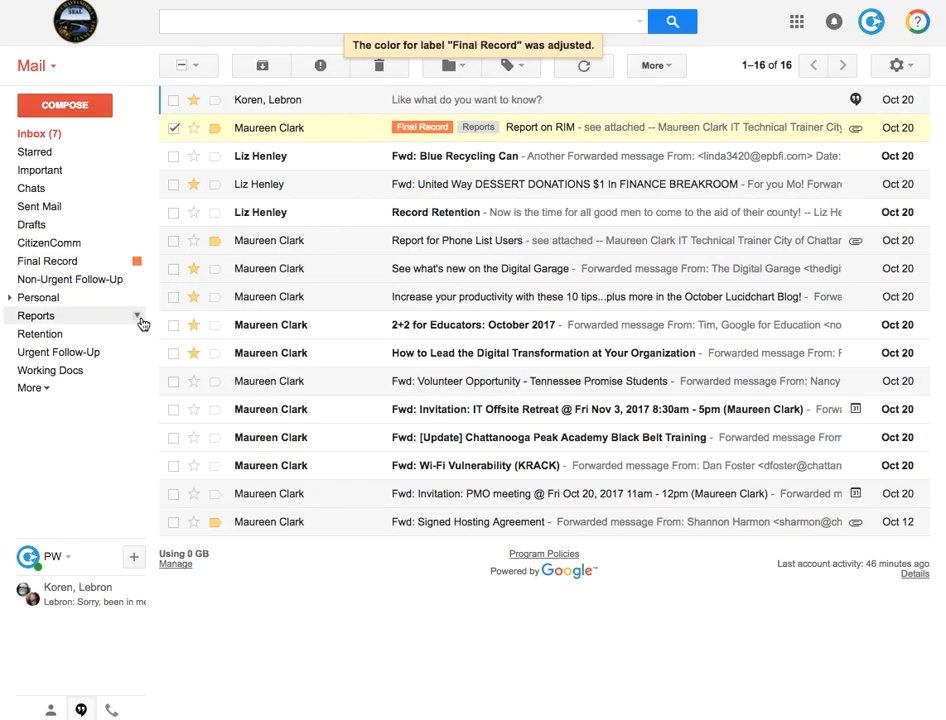
click(139, 316)
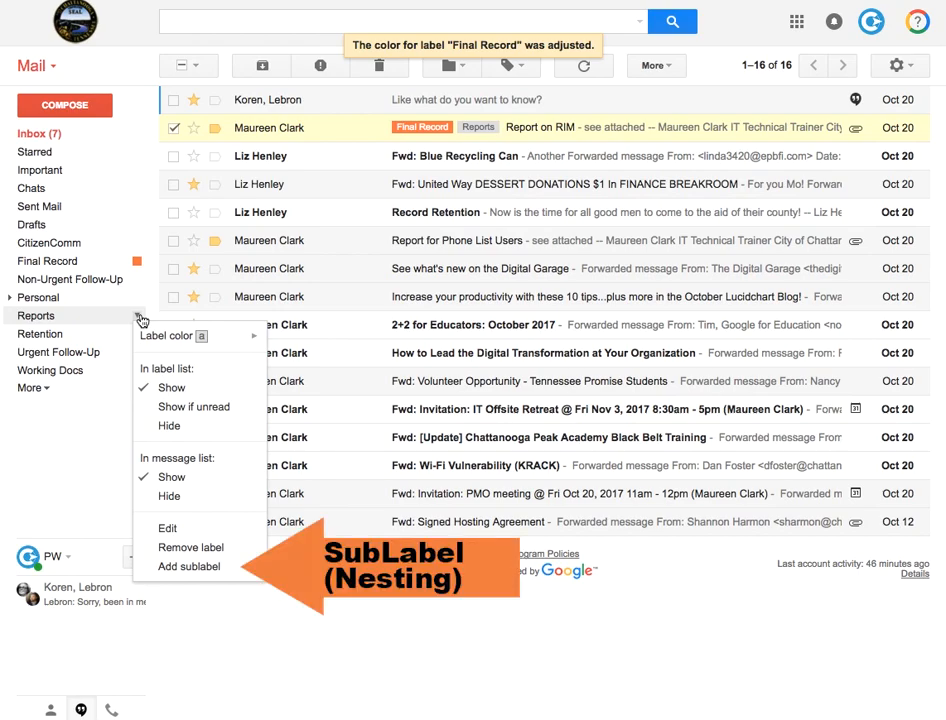
mouse_move(173, 335)
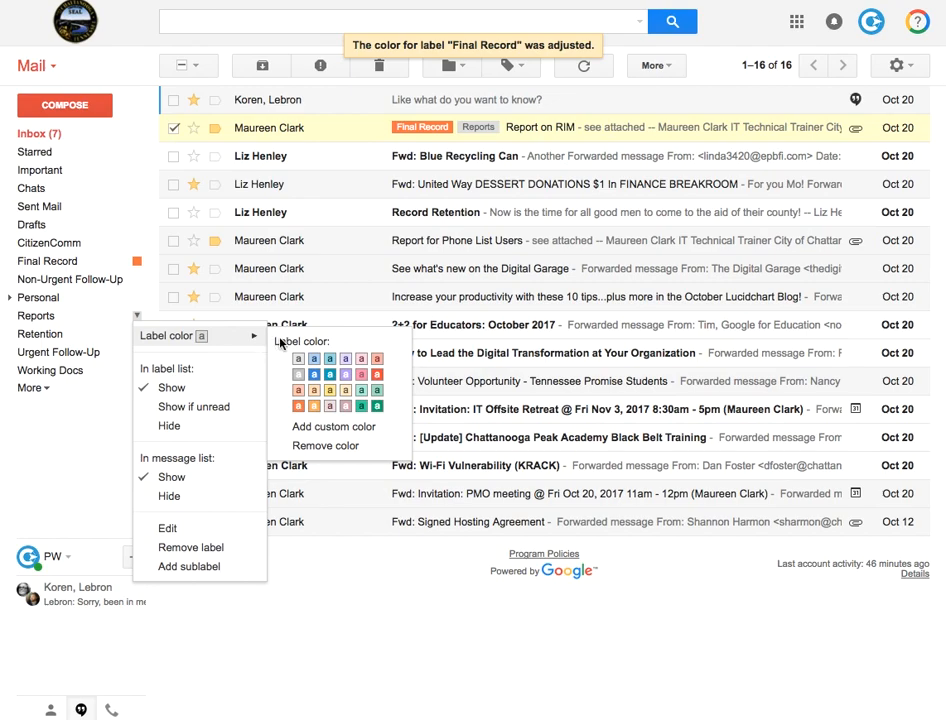
click(318, 362)
- Set the CitizenComm label's color to purple and the Non-Urgent Follow-Up label's color to light pink
click(137, 243)
mouse_move(255, 268)
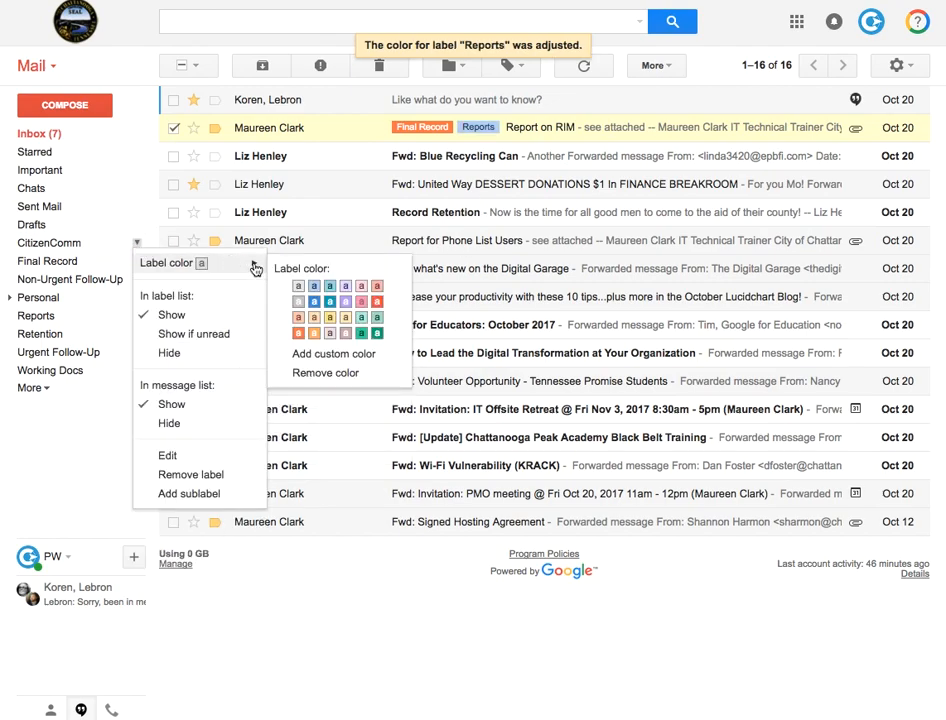
click(347, 308)
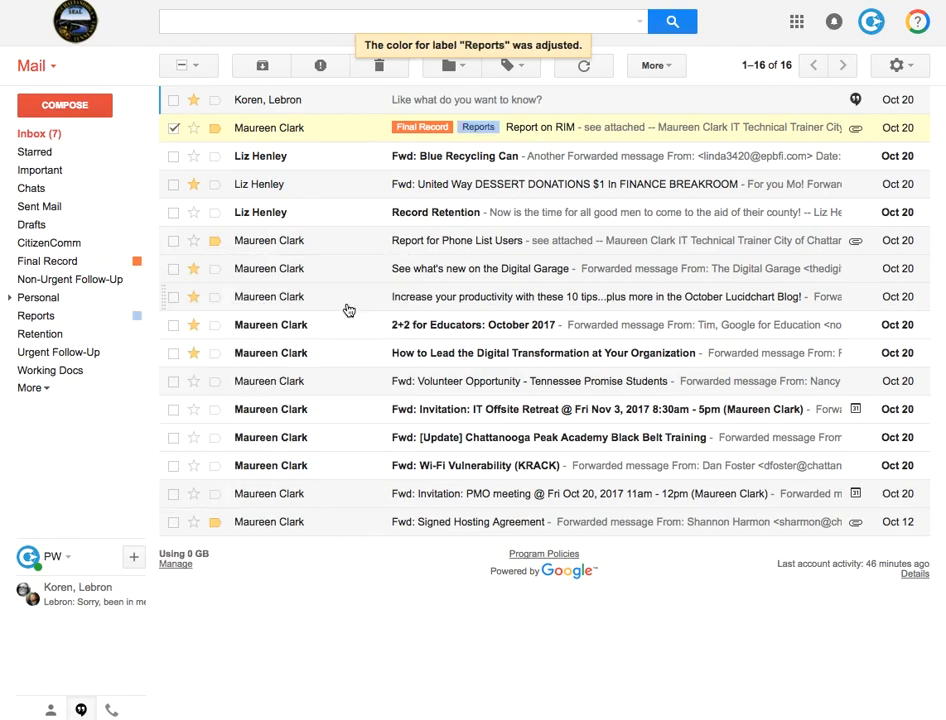
click(137, 279)
mouse_move(251, 302)
click(361, 328)
- Set only the Personal label, without its sublabels, to green and color the Retention label light orange
click(138, 300)
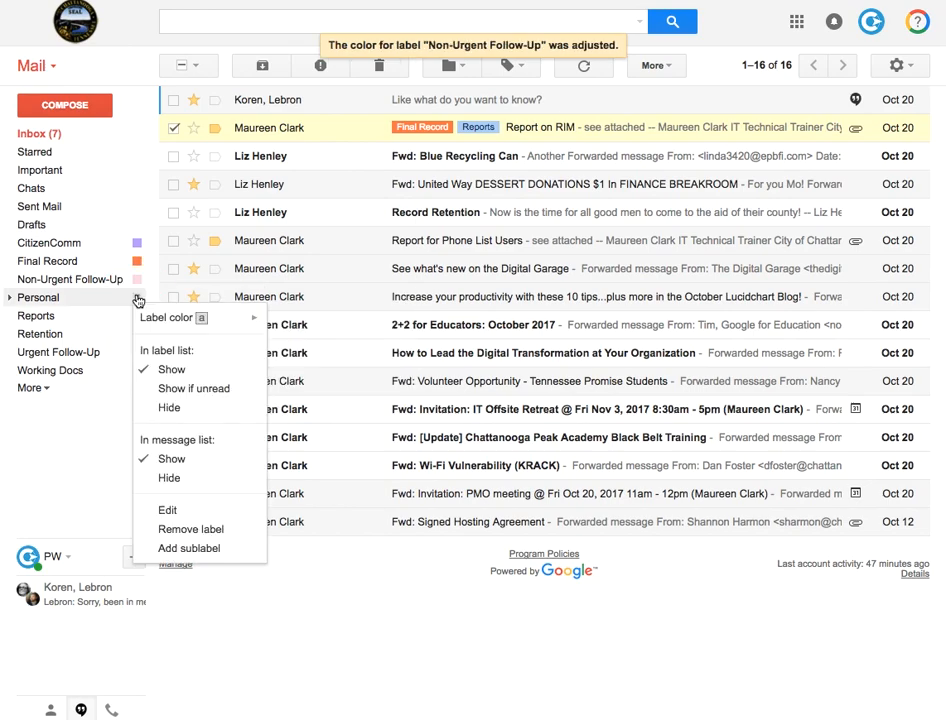
click(365, 390)
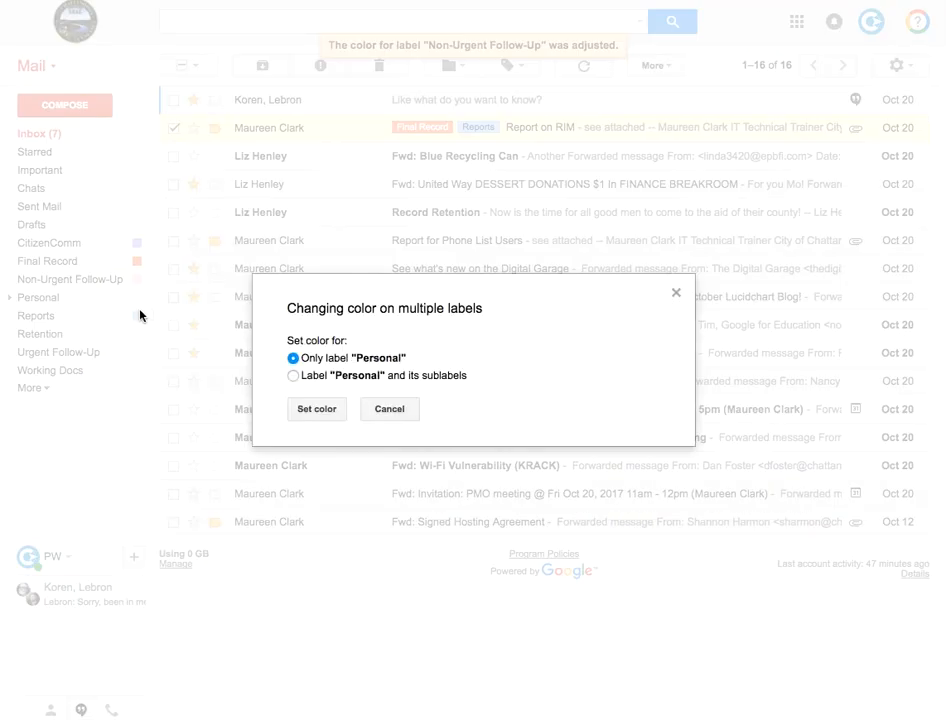
click(317, 408)
click(137, 334)
mouse_move(213, 362)
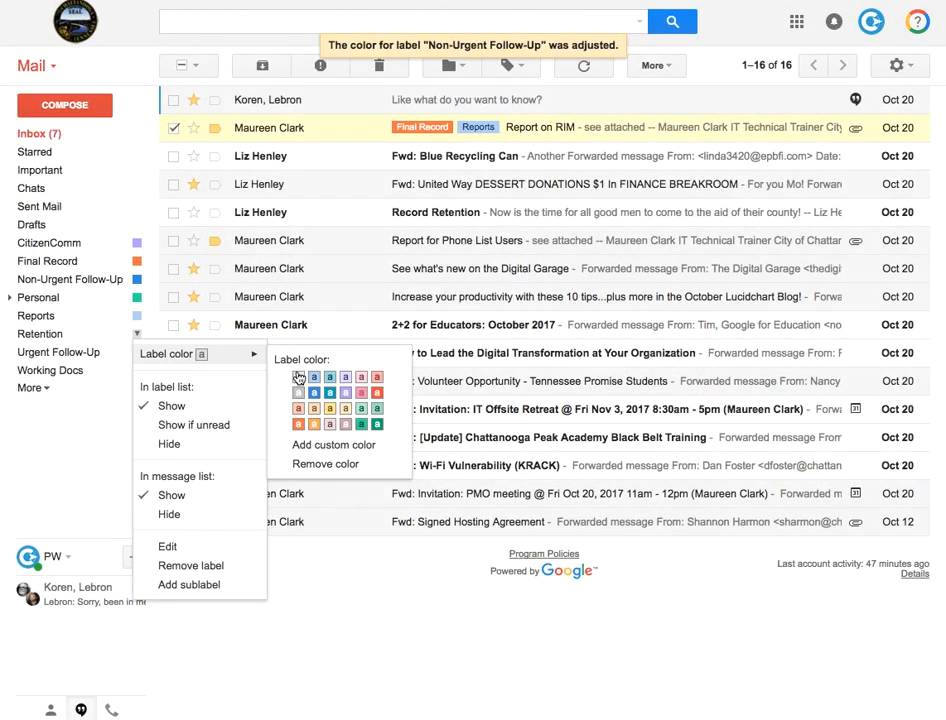
click(312, 360)
- Set the Urgent Follow-Up label's color to pink and the Working Docs label's color to light green
click(139, 353)
mouse_move(144, 372)
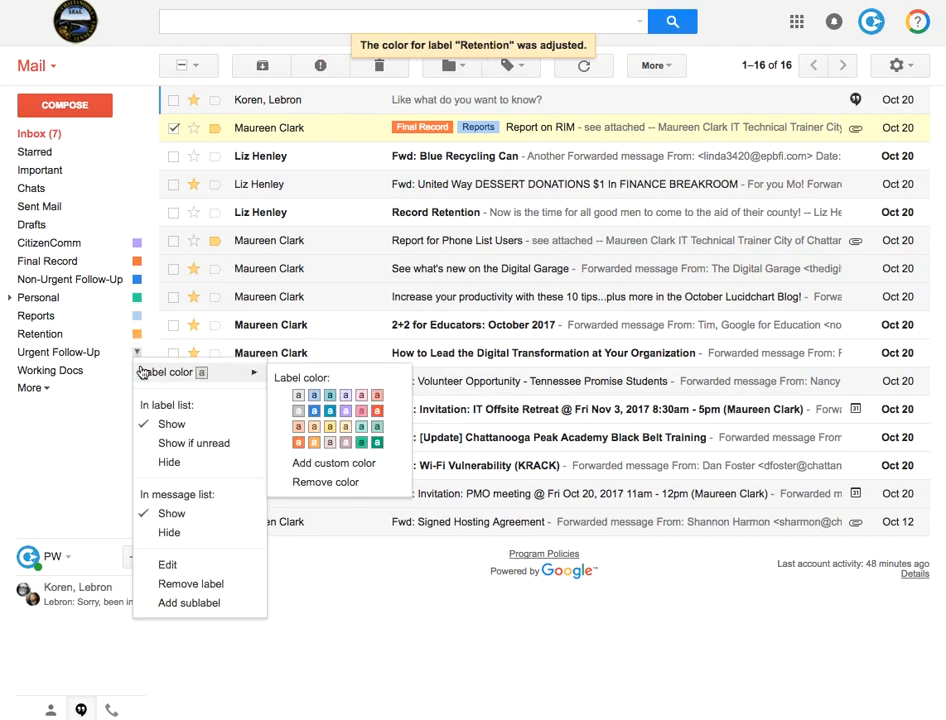
click(363, 419)
click(139, 372)
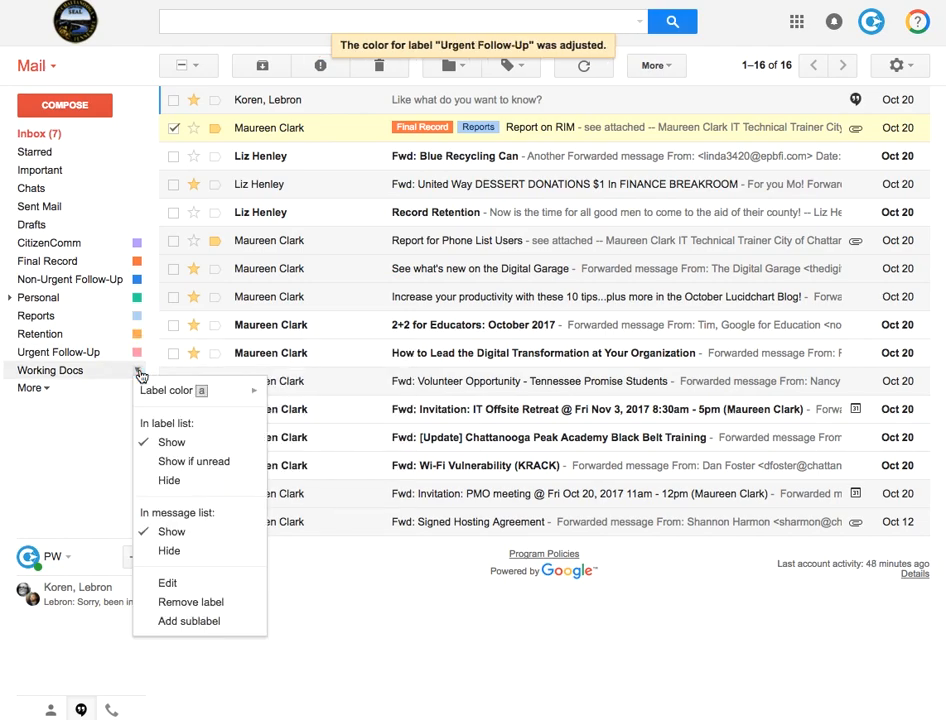
mouse_move(268, 393)
click(369, 446)
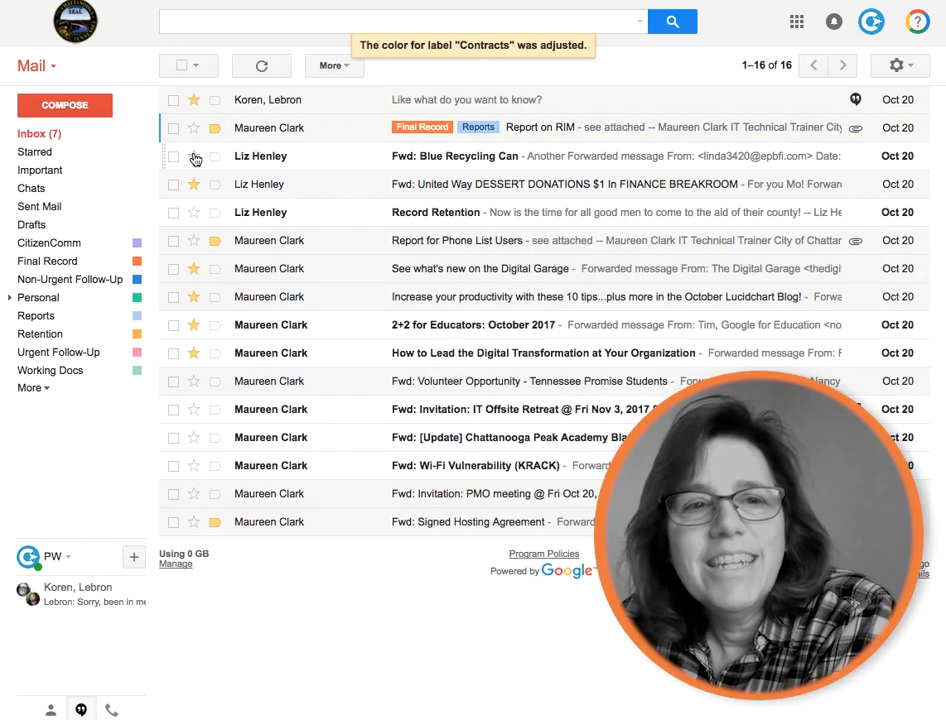
- Label the Blue Recycling Can, United Way and Record Retention messages as CitizenComm, and the Blue Recycling Can message also as Non-Urgent Follow-Up
click(173, 156)
click(173, 184)
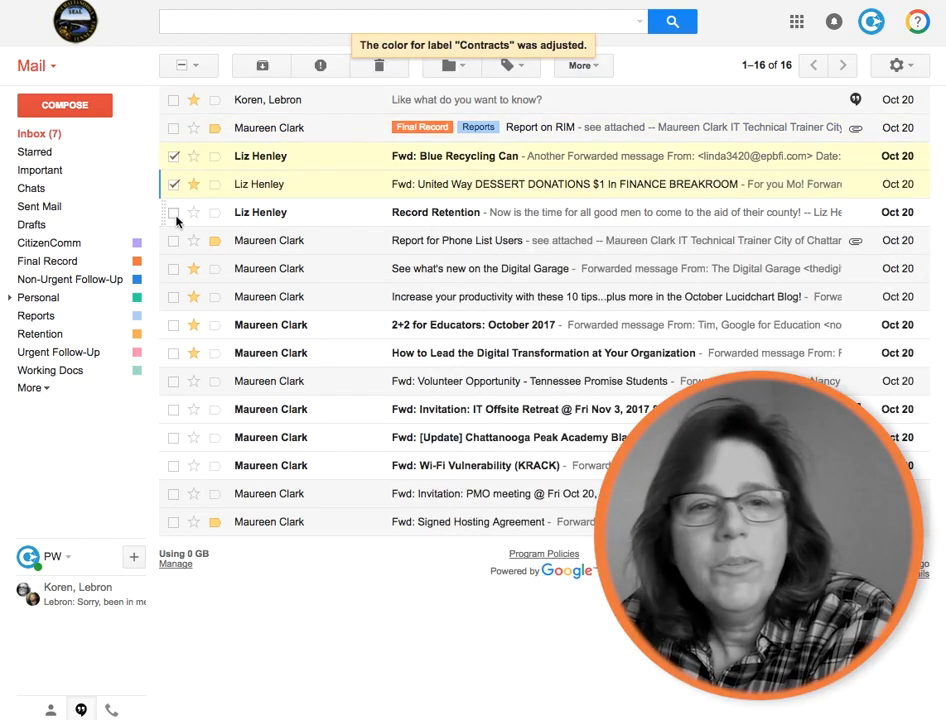
click(173, 212)
click(507, 65)
click(468, 138)
click(511, 66)
click(530, 176)
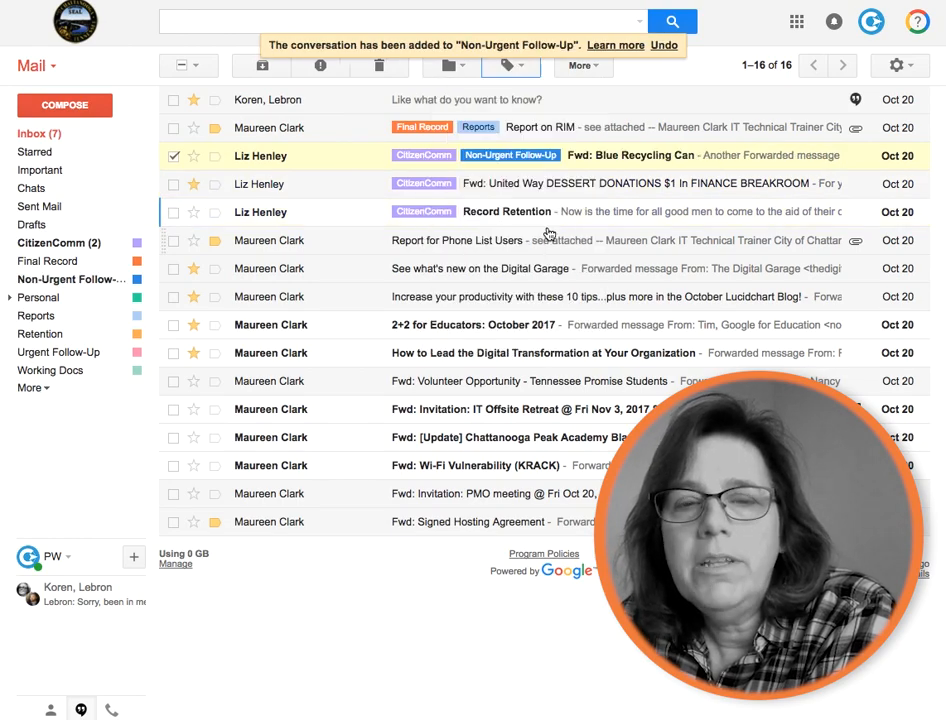
- Apply the Urgent Follow-Up label to only the Record Retention message and deselect it
click(173, 213)
click(173, 156)
click(511, 66)
scroll(538, 254, down, 3)
click(529, 259)
click(173, 212)
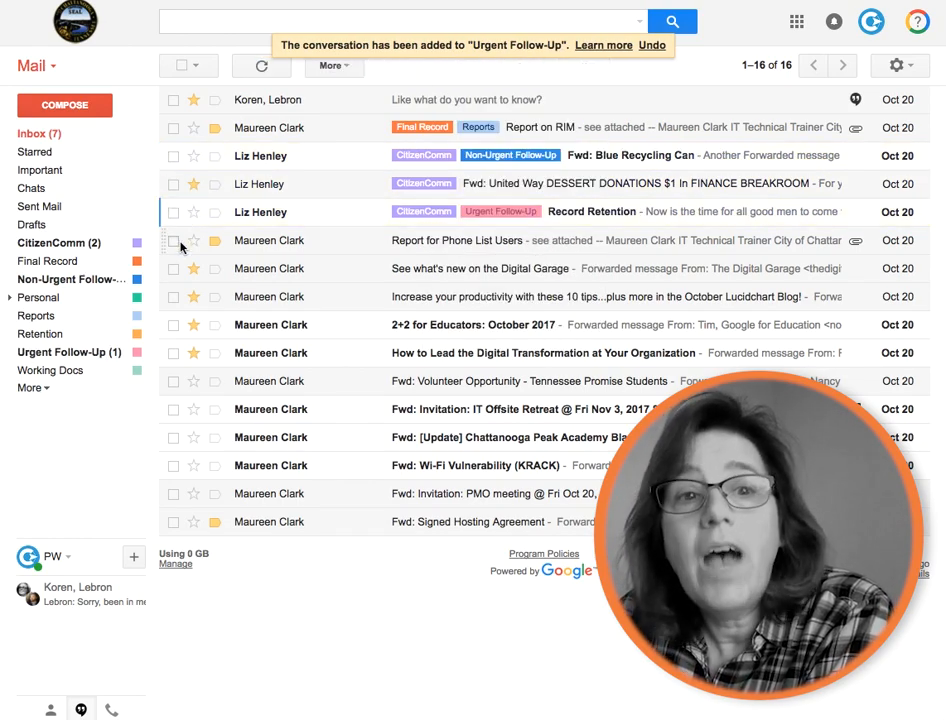
- Apply the Reports and Working Docs labels to the "Report for Phone List Users" message
click(174, 241)
click(510, 67)
scroll(528, 262, down, 3)
click(524, 279)
click(511, 66)
scroll(519, 243, down, 3)
click(519, 242)
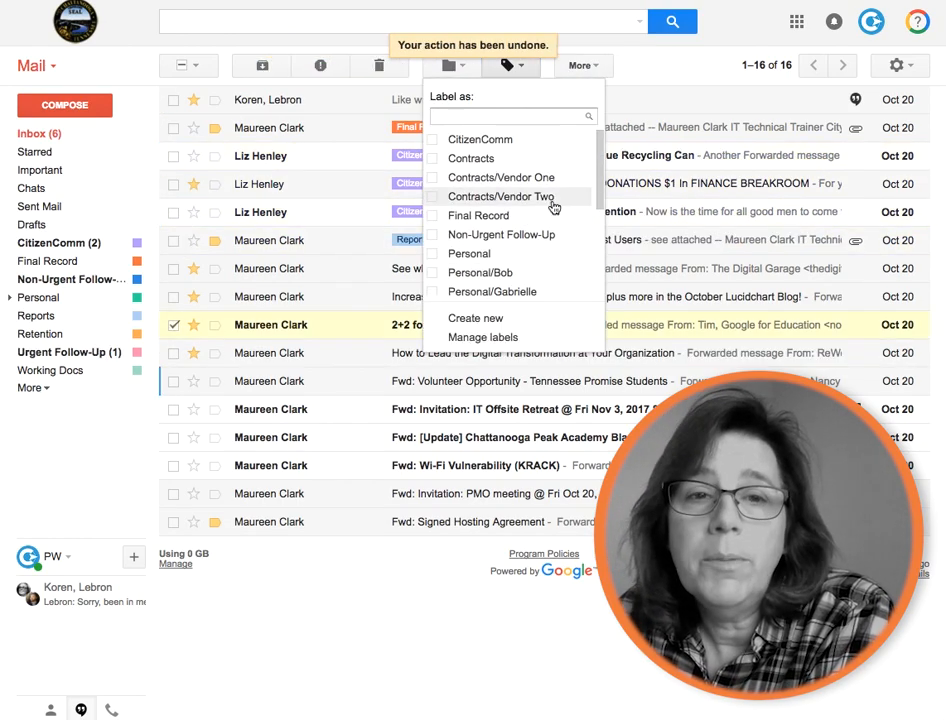
- Apply the Contracts/Vendor One label to the "2+2 for Educators: October 2017" message and deselect it
click(540, 178)
click(173, 325)
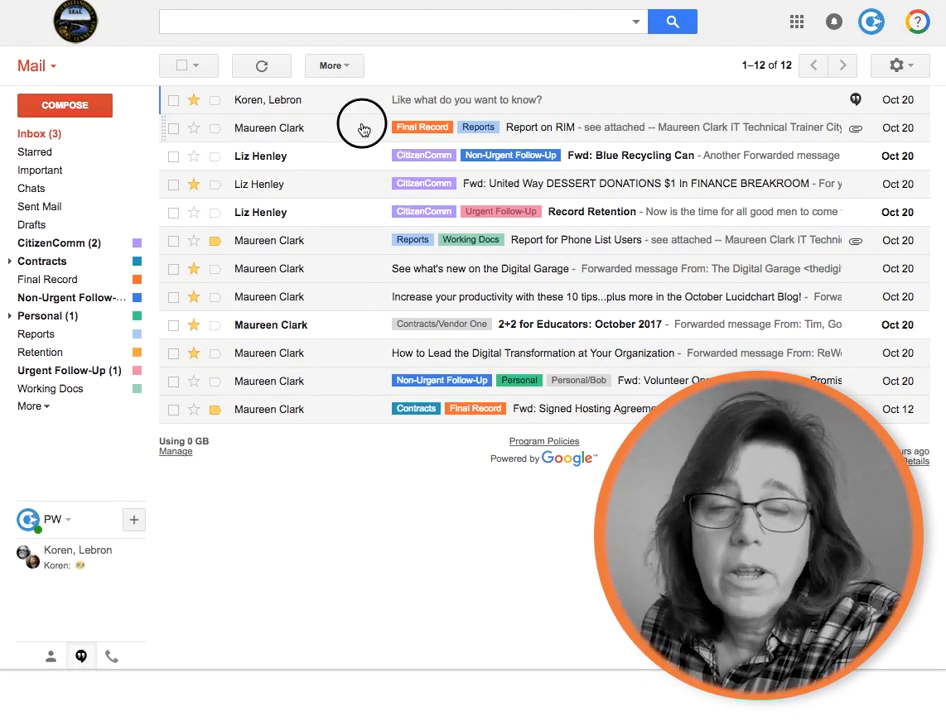
- Move the "Report on RIM" message from the inbox to Reports and the Blue Recycling Can message to Final Record
drag(362, 128, 63, 334)
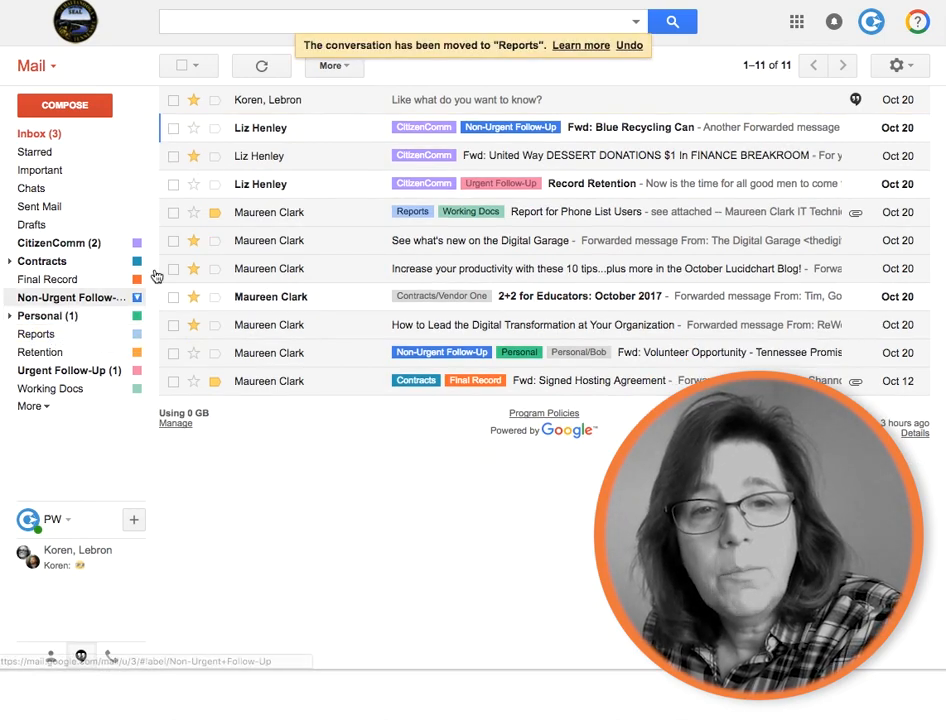
drag(340, 131, 71, 283)
- Move the United Way, phone list and Lucidchart tips messages out of the inbox into labels, filing the phone list message under Reports
drag(335, 127, 30, 337)
drag(285, 157, 72, 315)
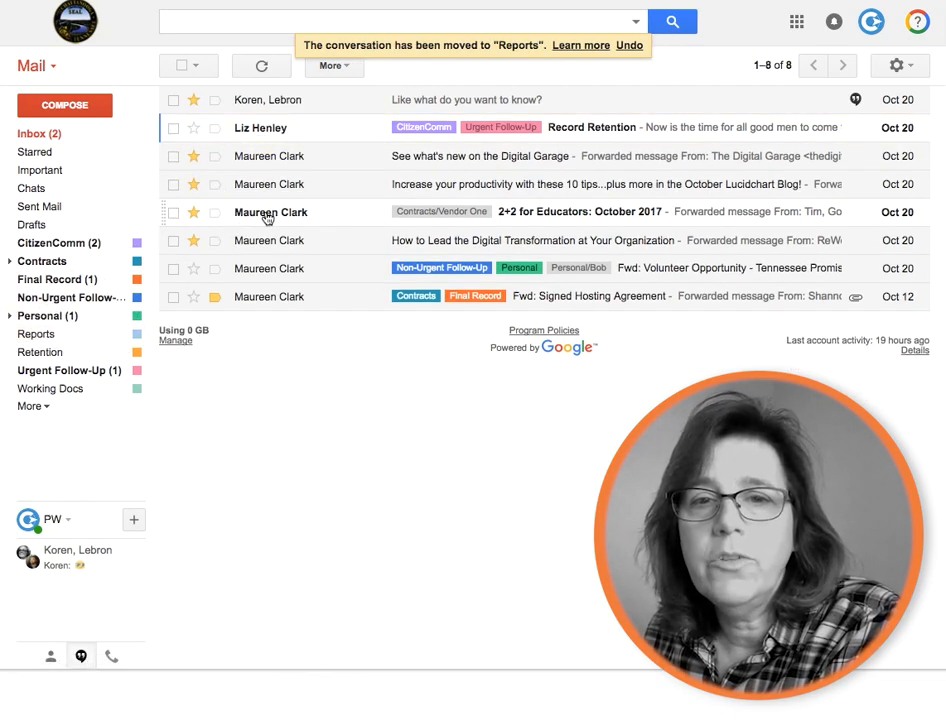
drag(250, 187, 21, 270)
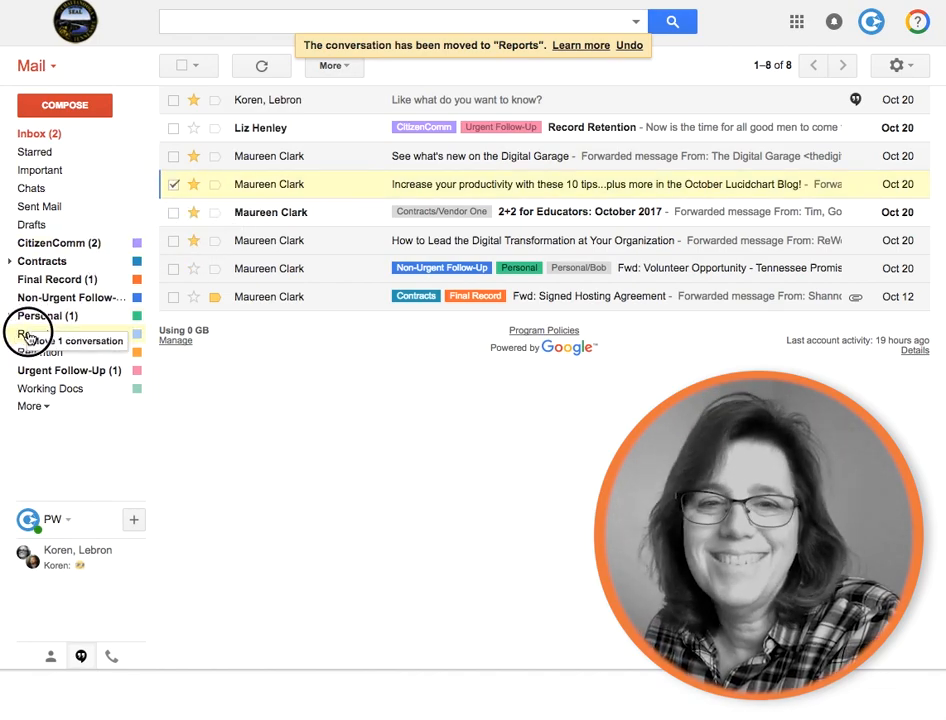